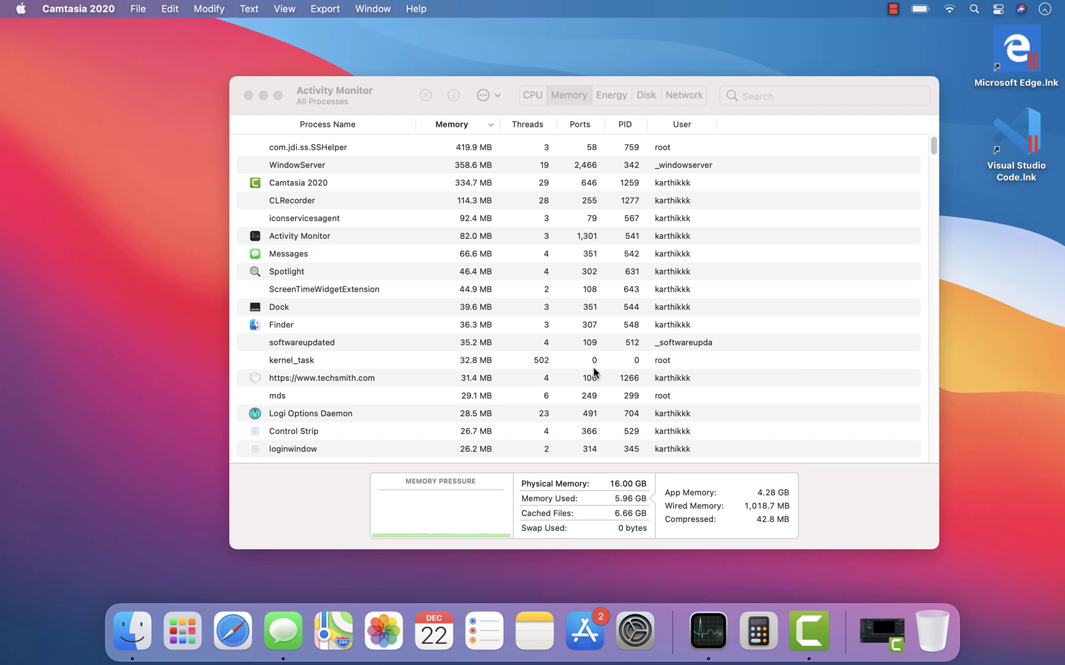
Step: Launch Parallels Desktop through a Spotlight search for "par"
key("super+space")
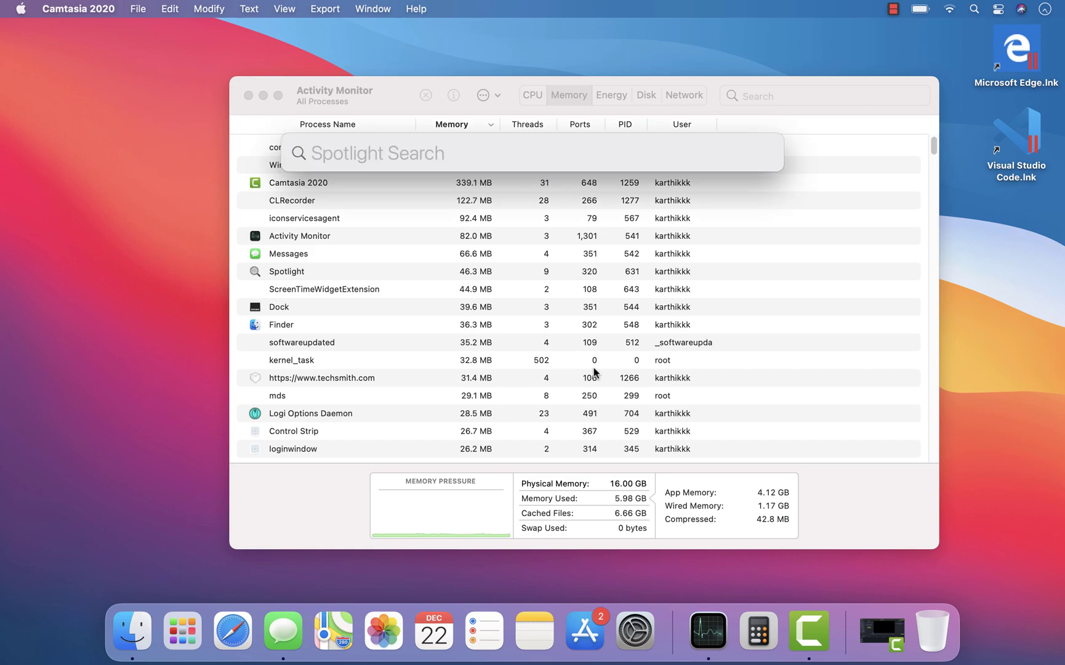
type("a")
key("BackSpace")
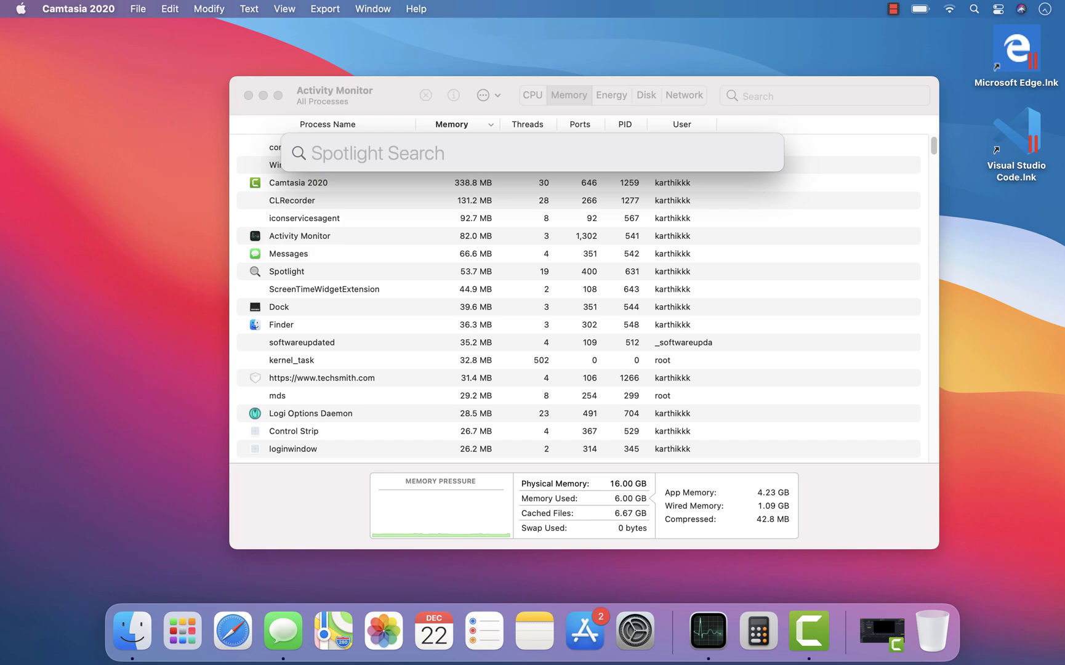
type("par")
key("Return")
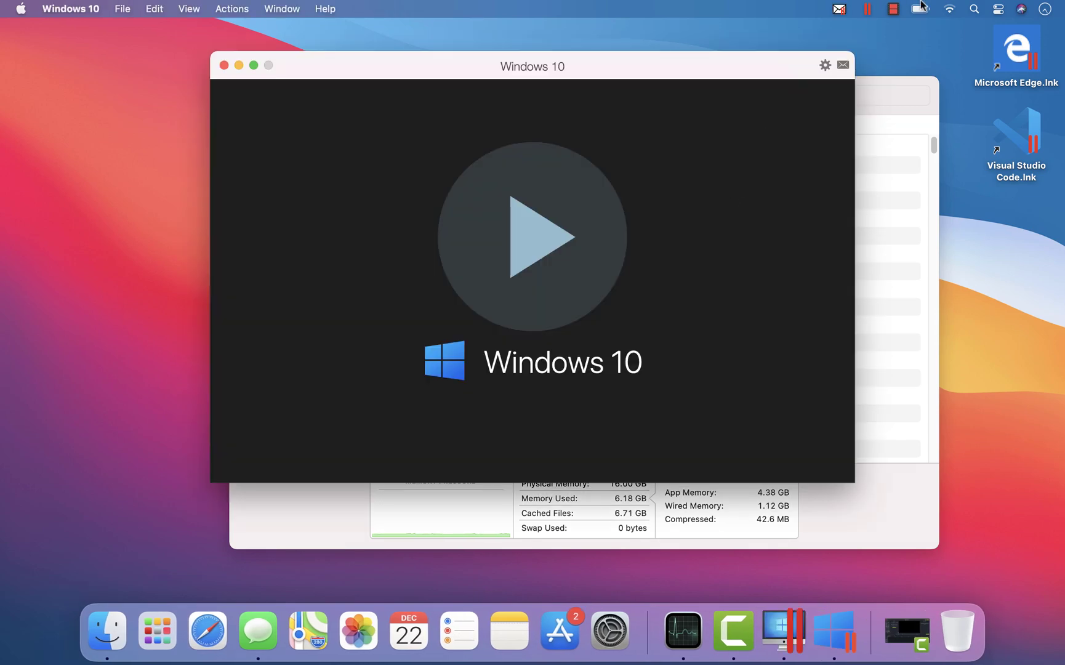
Step: Open the Windows 10 virtual machine's configuration and examine its processor, memory and advanced settings
left_click(868, 8)
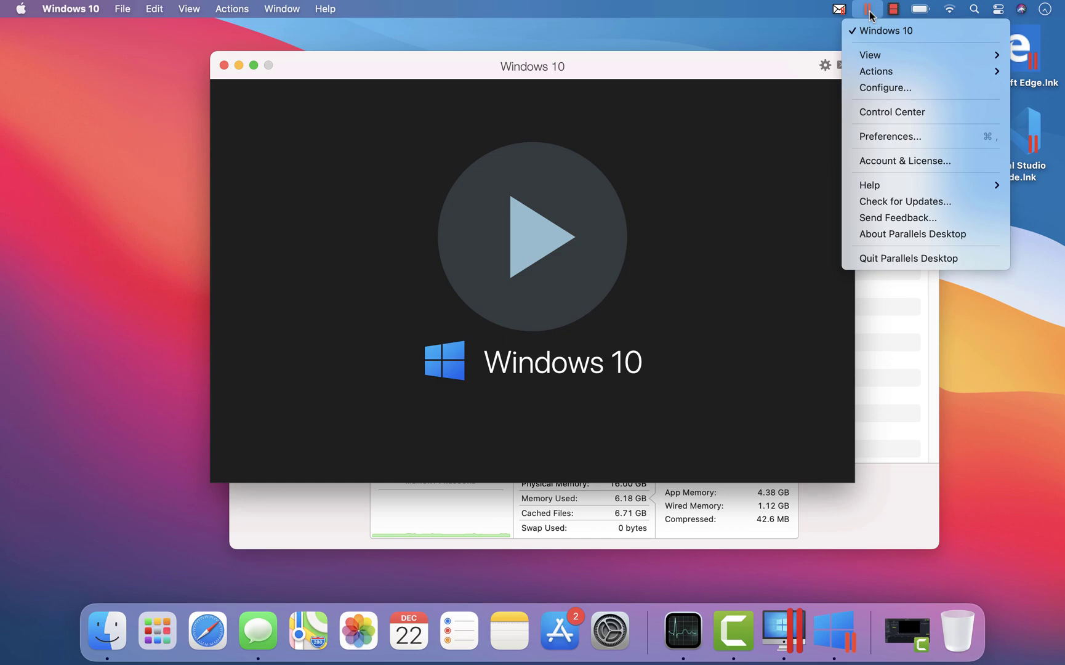
left_click(866, 92)
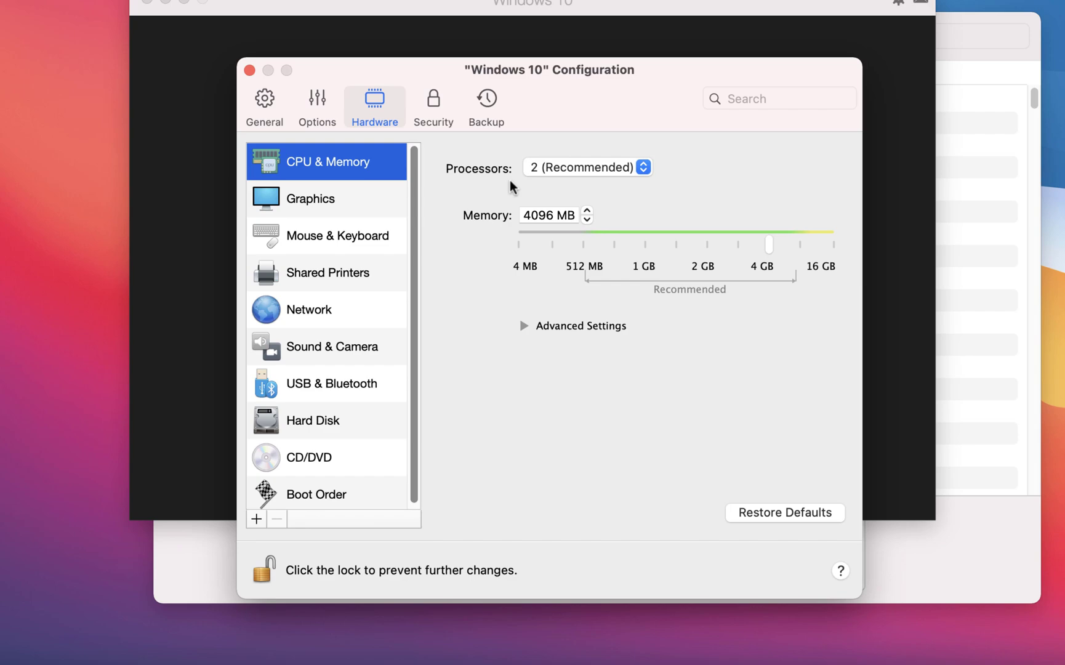
left_click(591, 171)
left_click(591, 171)
left_click(524, 325)
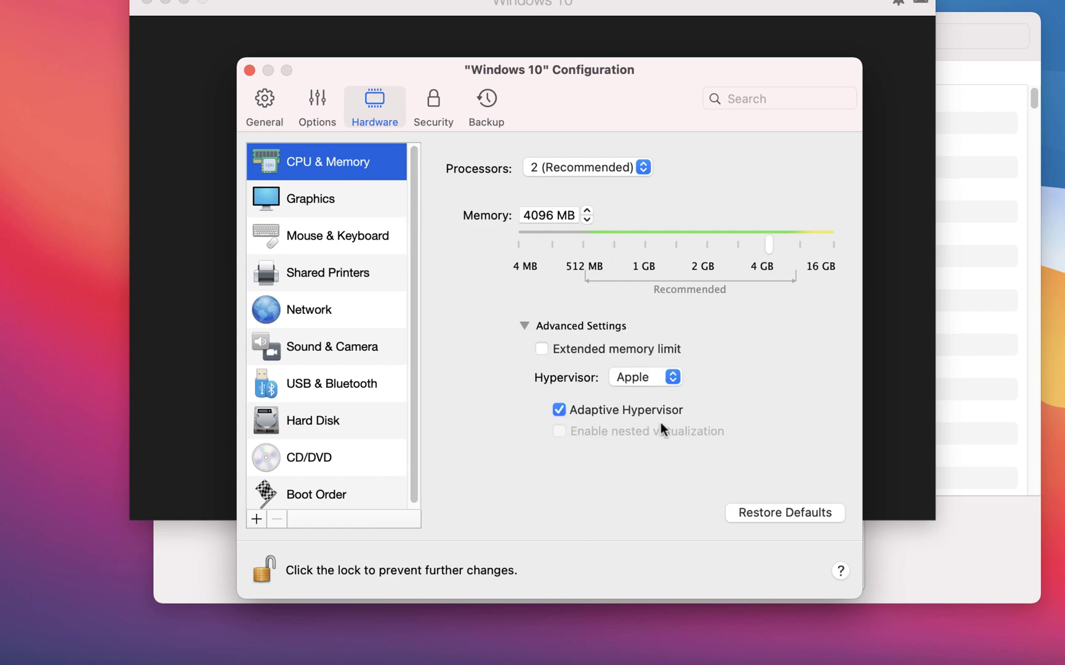
Step: Review the available hypervisor choices, keep Apple selected, and close the virtual machine configuration
left_click(663, 382)
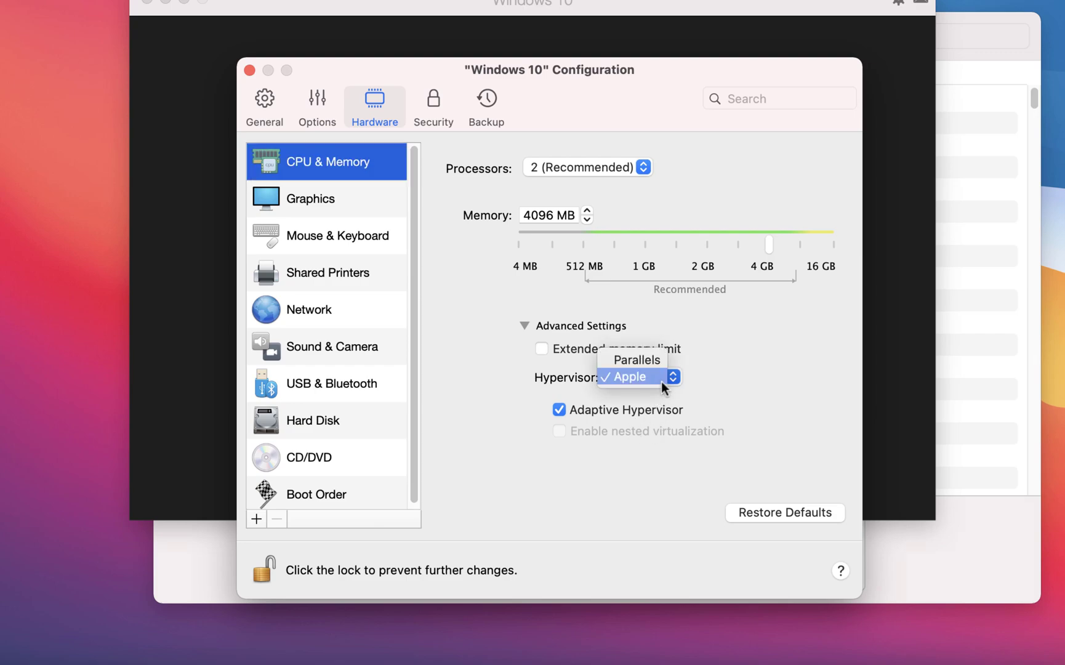
left_click(661, 381)
left_click(640, 381)
left_click(640, 382)
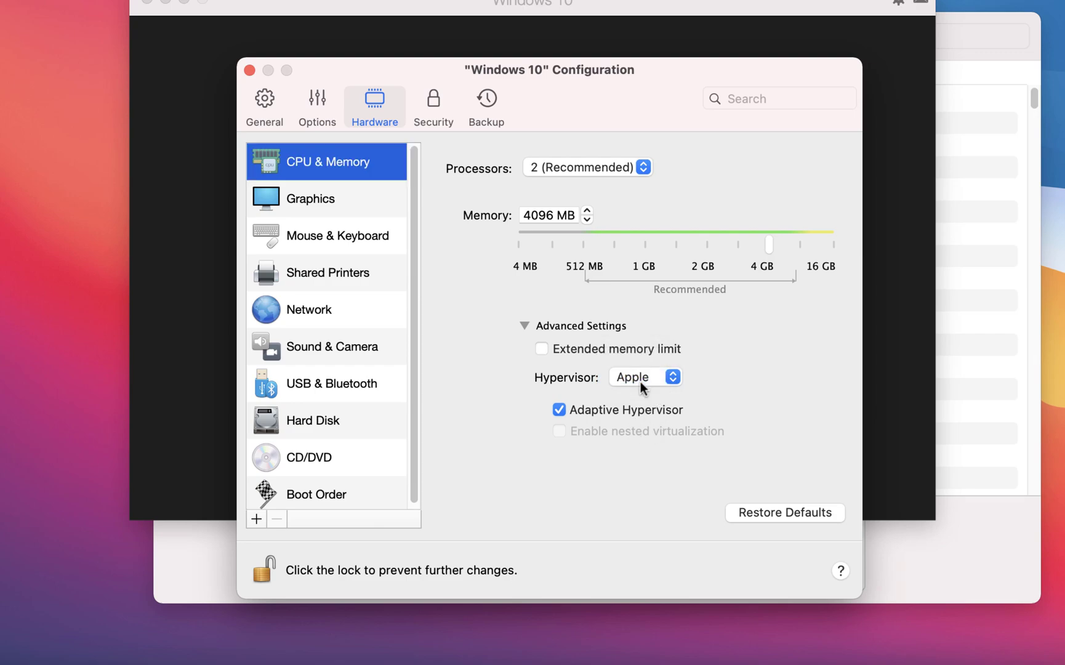
left_click(655, 379)
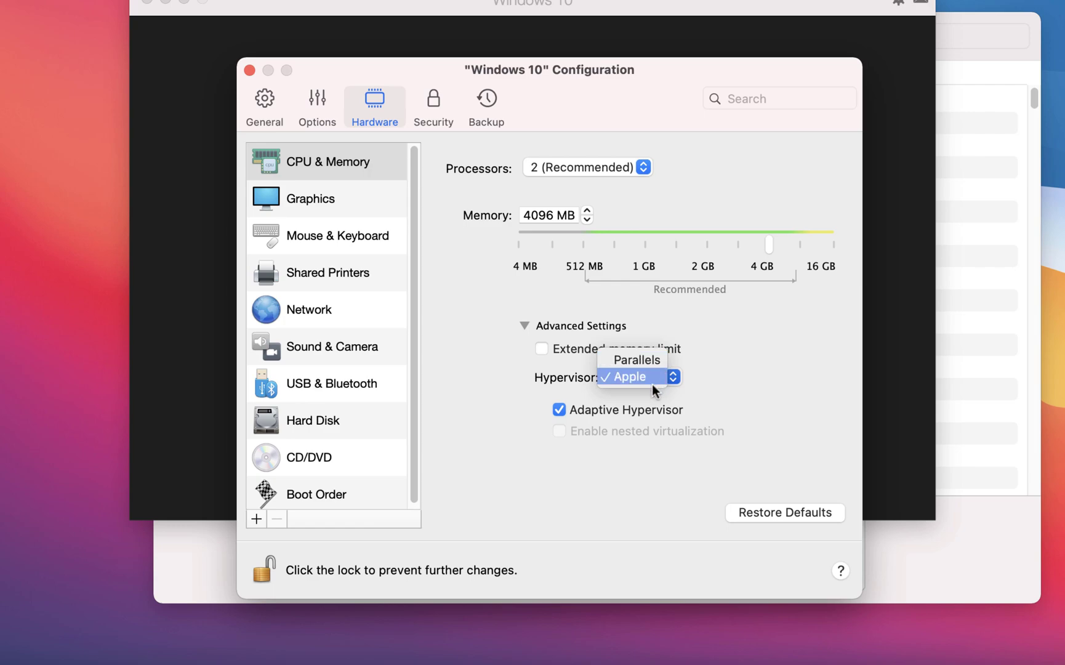
left_click(656, 380)
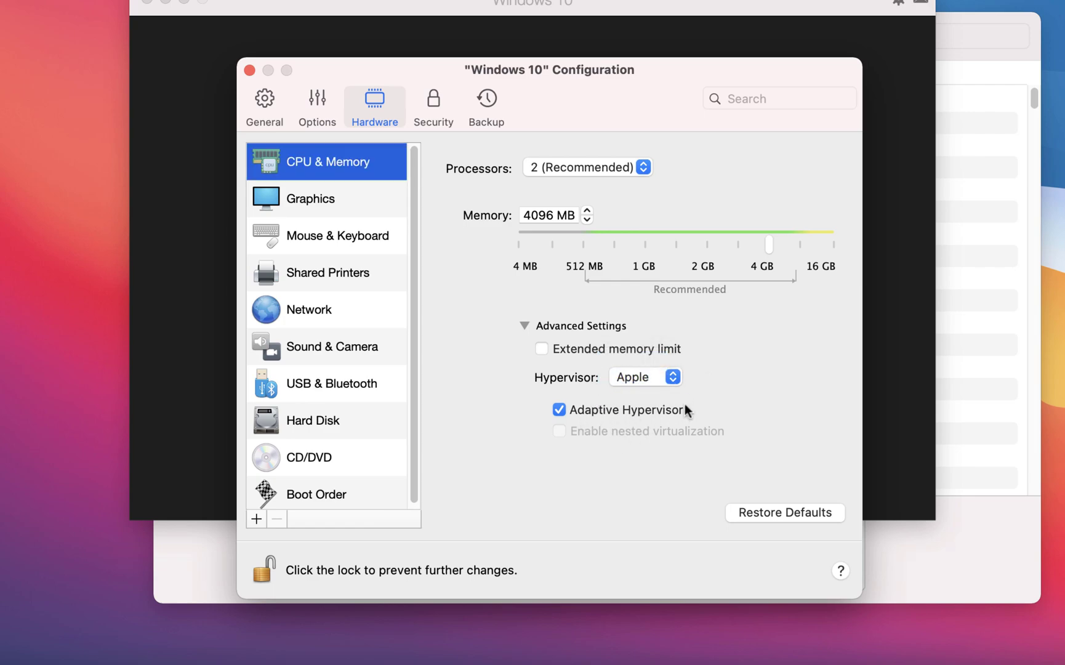
left_click(249, 70)
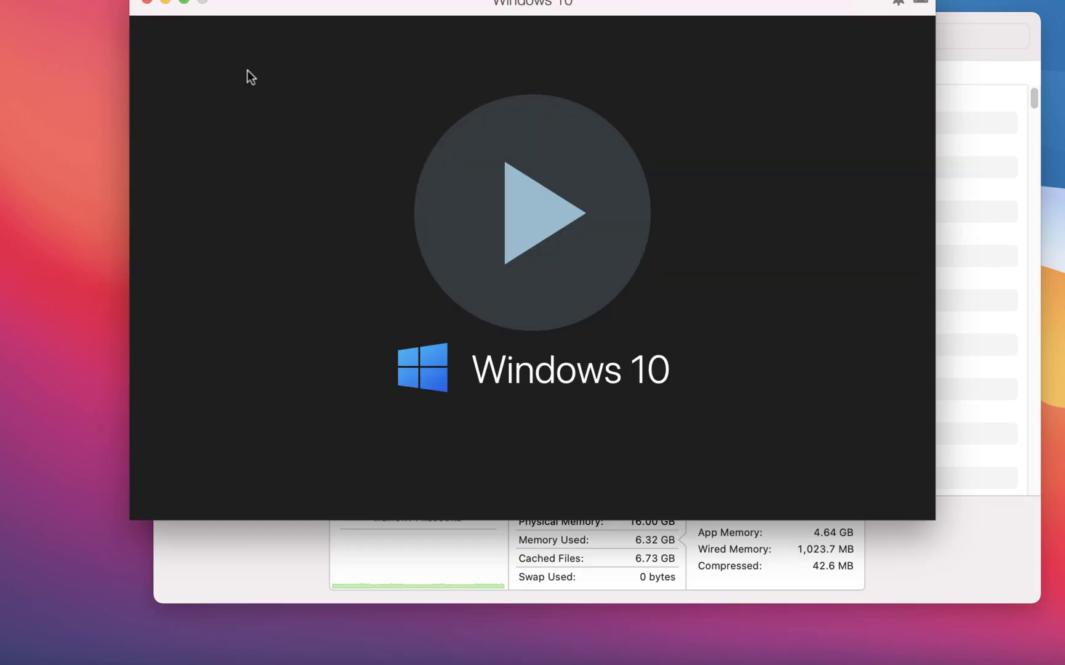
Step: Start the Windows 10 virtual machine and launch Visual Studio 2019 inside it
left_click(549, 192)
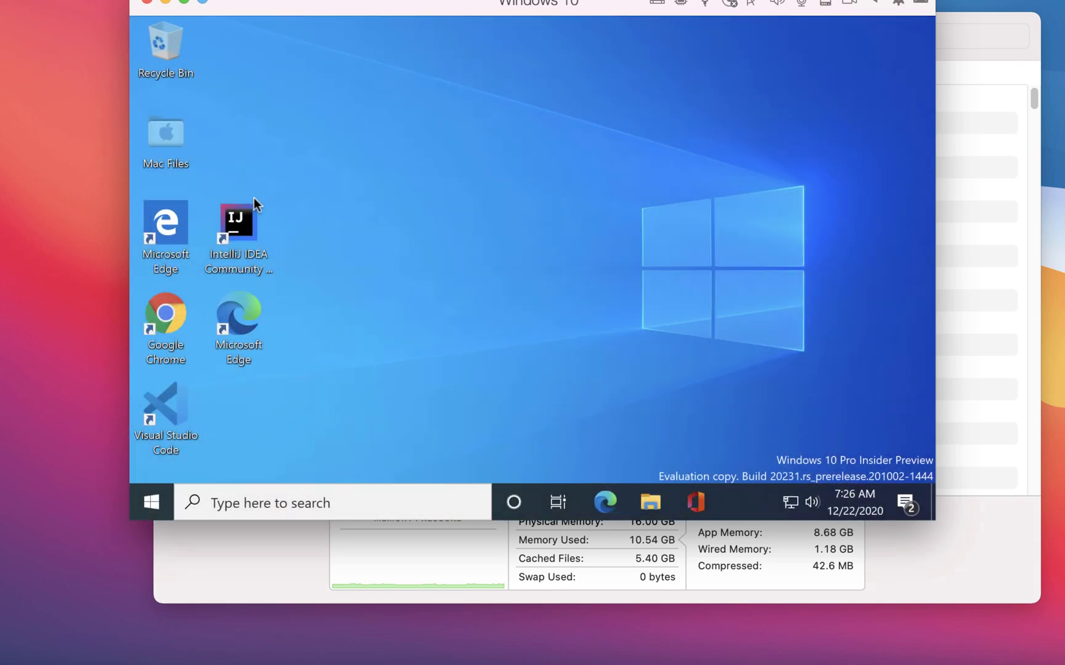
left_click(159, 503)
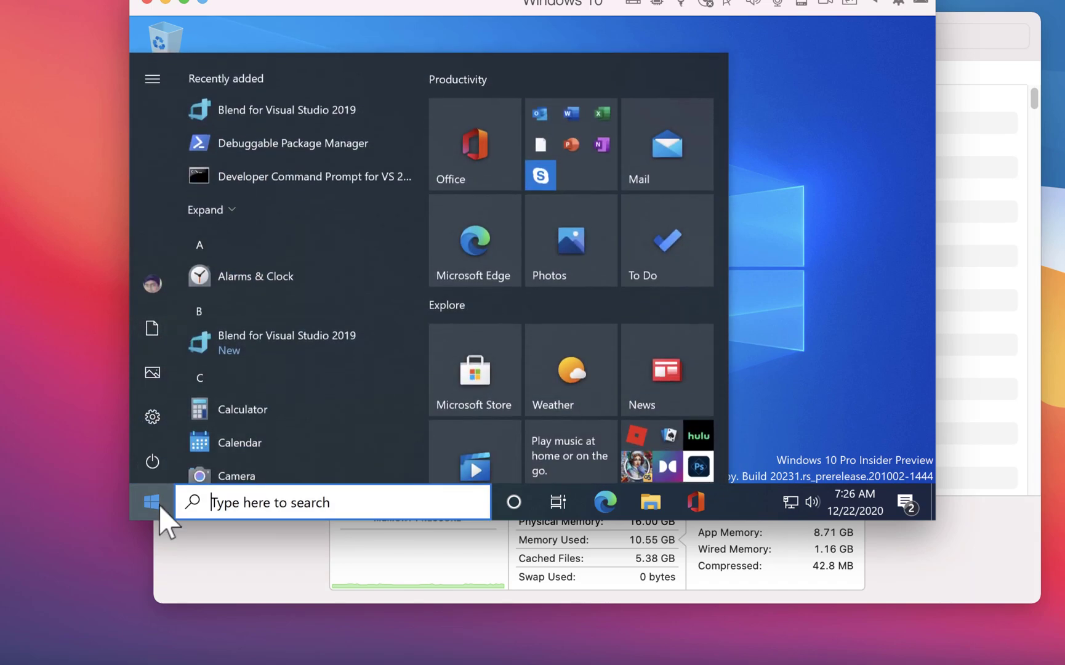
type("visu")
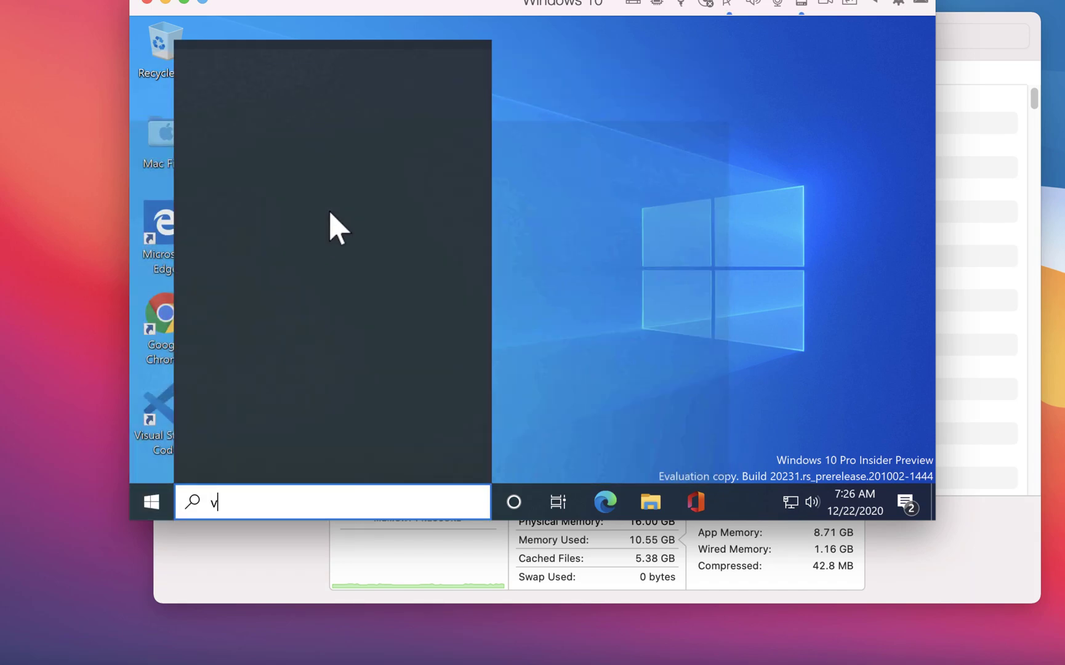
left_click(304, 141)
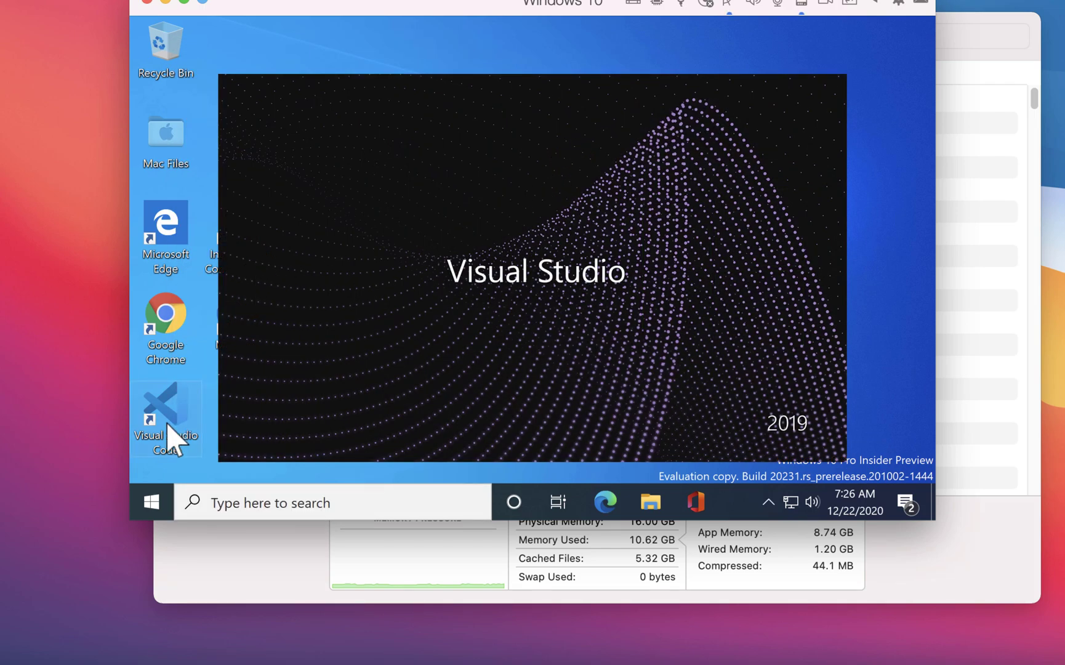
Step: Examine the virtual machine's memory usage in Activity Monitor, move that window lower, and return to Windows 10
left_click(167, 425)
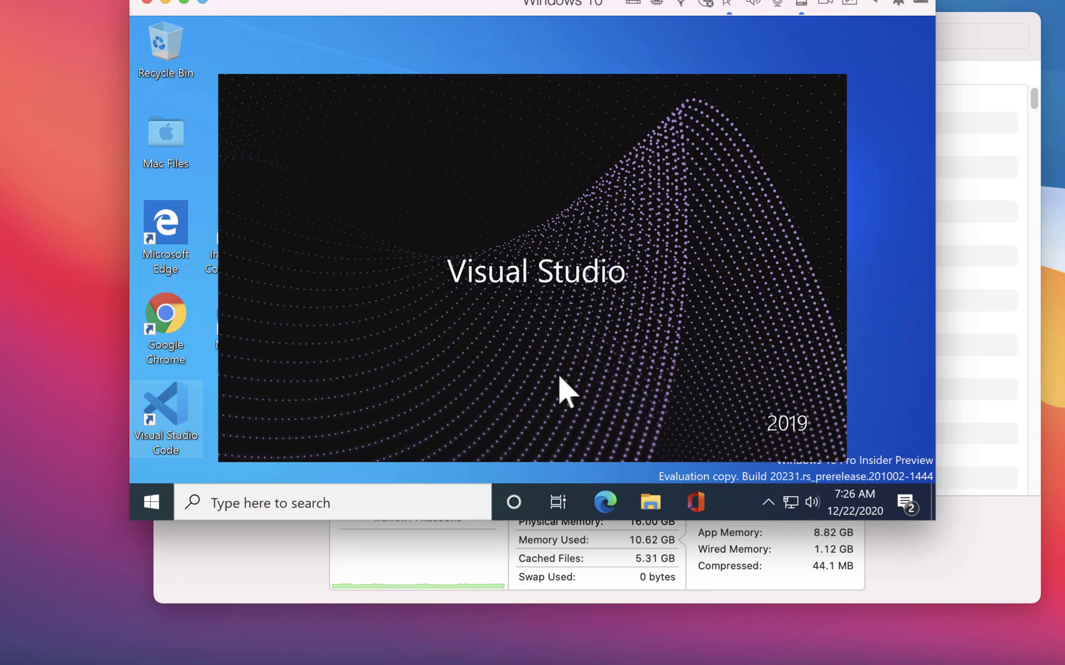
left_click(447, 550)
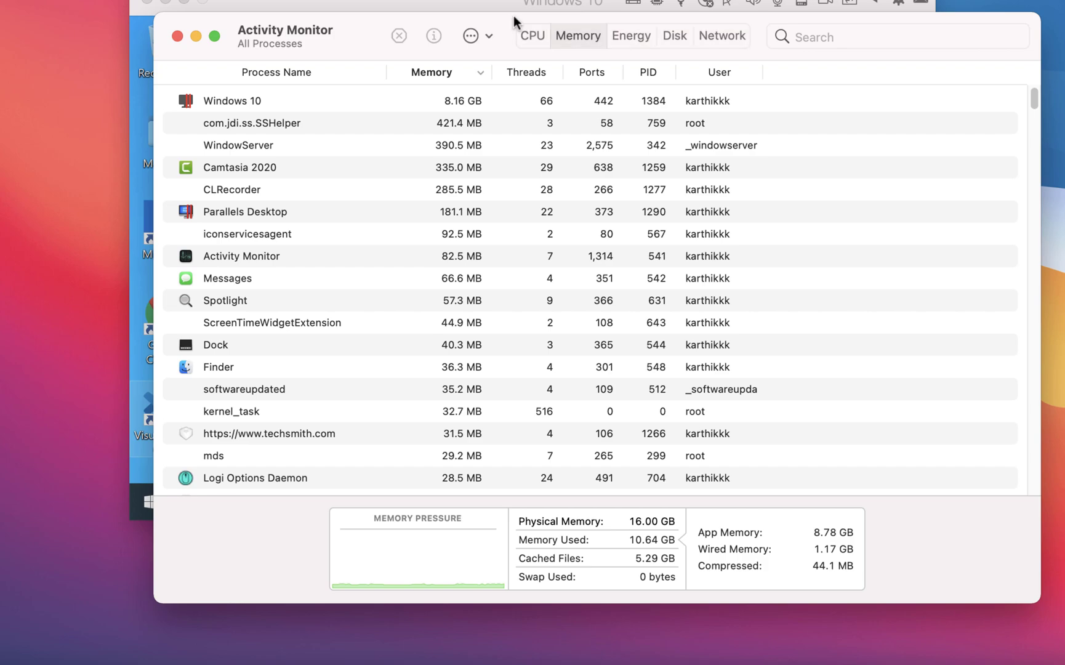
left_click_drag(516, 27, 479, 86)
left_click(488, 2)
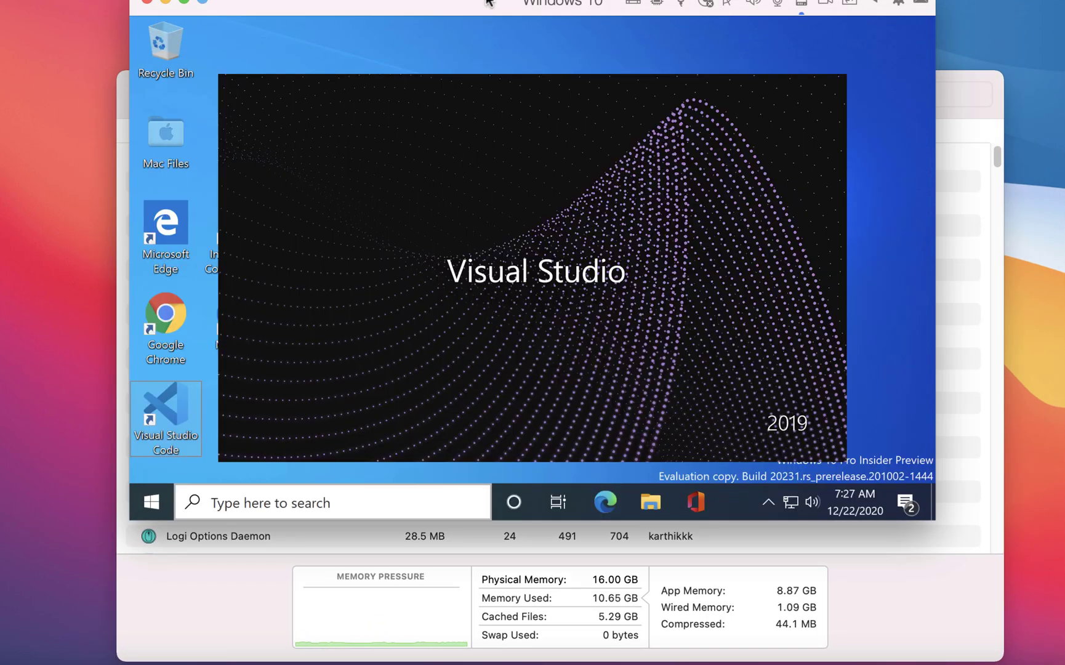
Step: Open Visual Studio Code in Windows 10 and check the virtual machine's memory usage in Activity Monitor
double_click(176, 411)
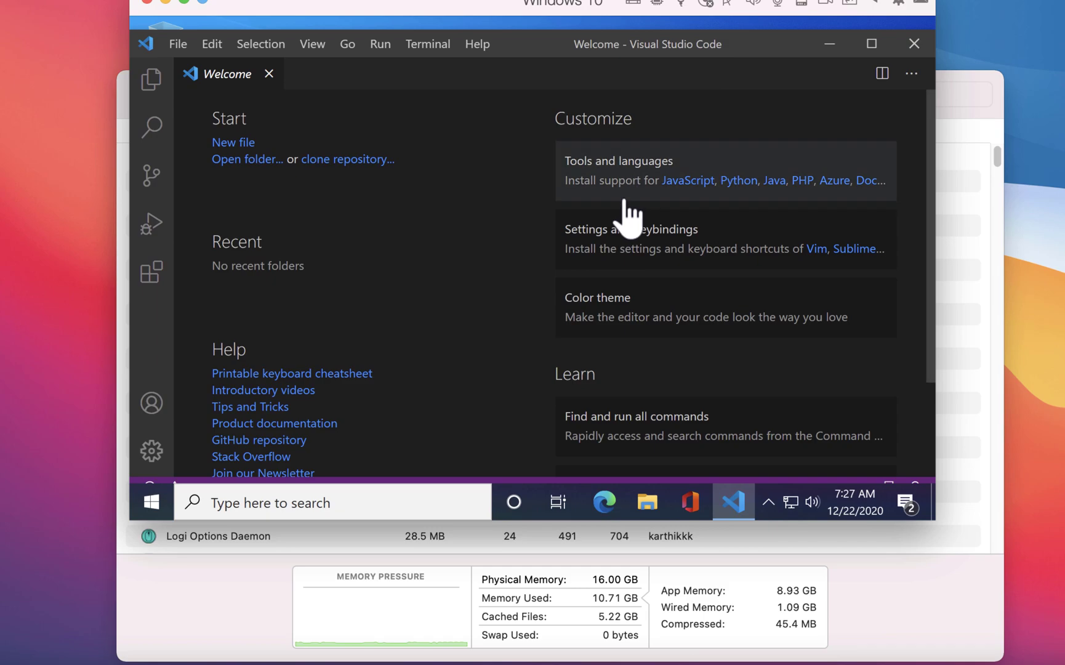
left_click(602, 558)
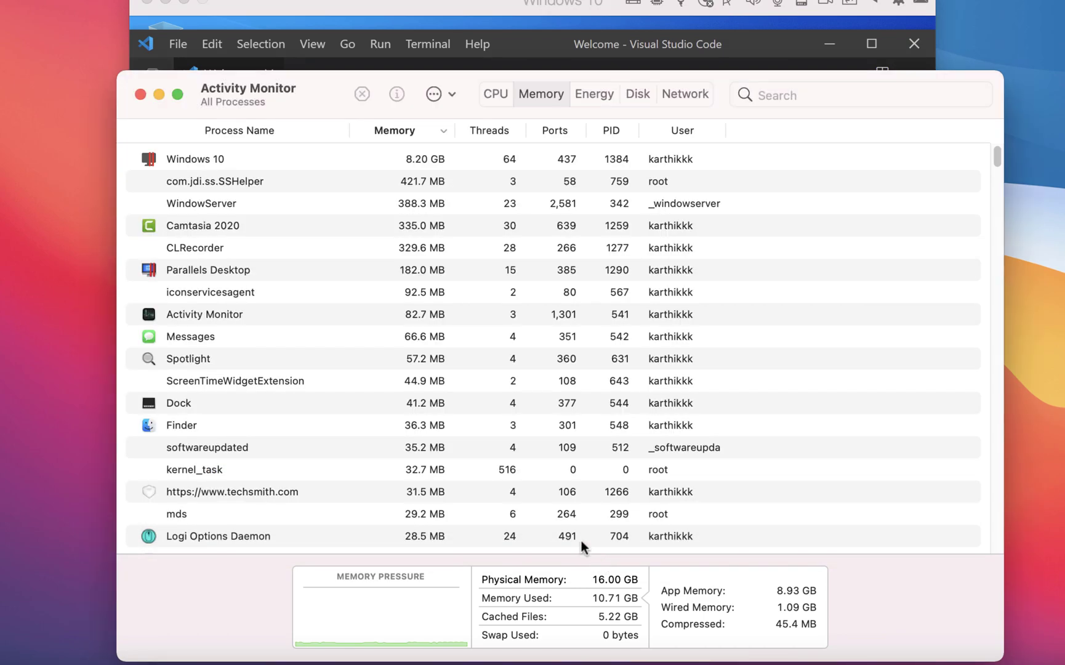
left_click(338, 9)
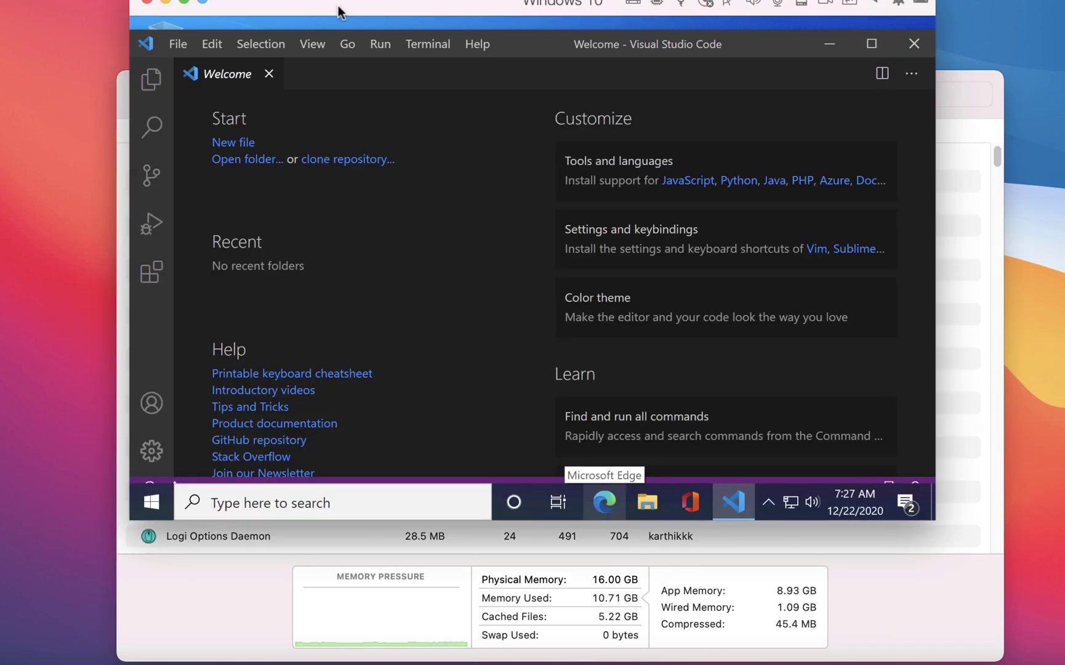
Step: Shut down Windows 10 and close its virtual machine window
left_click(152, 503)
left_click(155, 463)
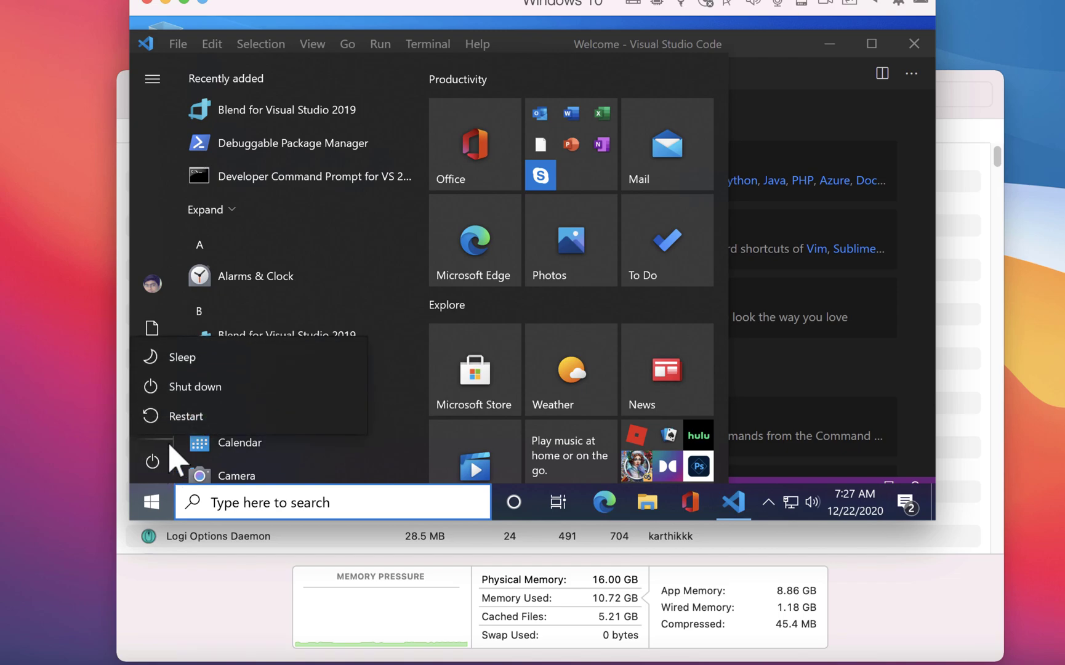
left_click(200, 394)
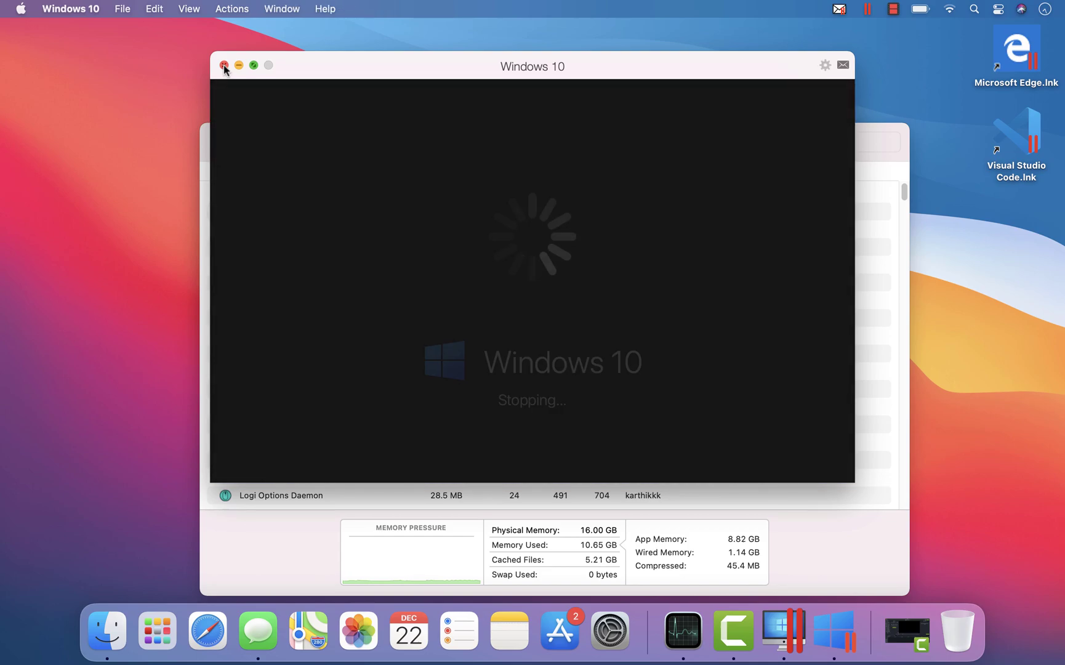
left_click(224, 64)
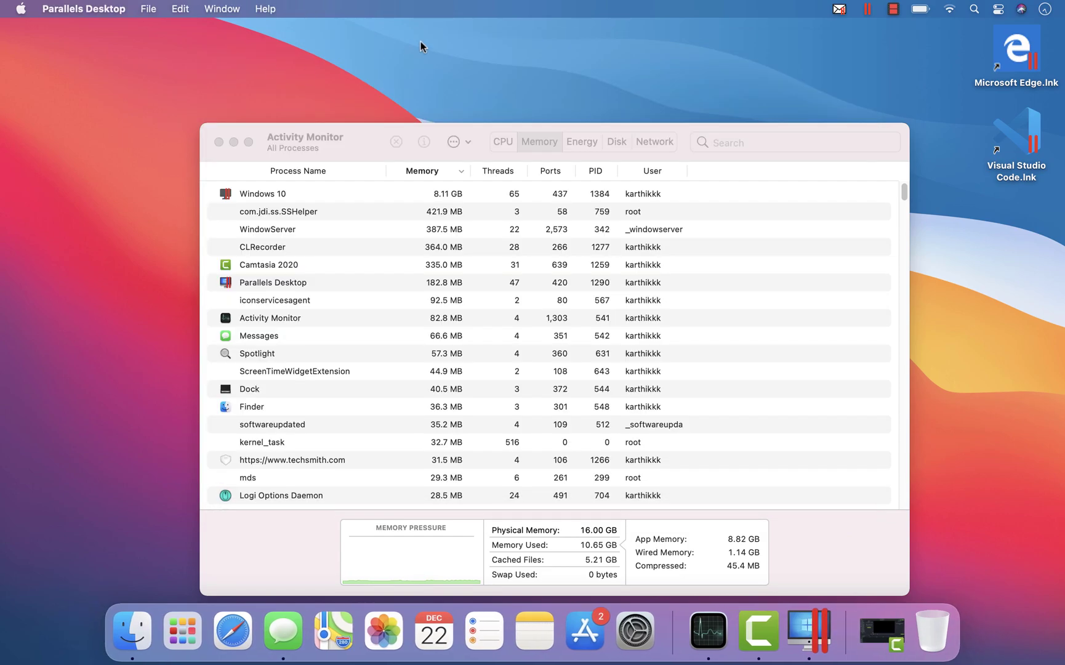
Step: Quit Parallels Desktop
left_click(870, 10)
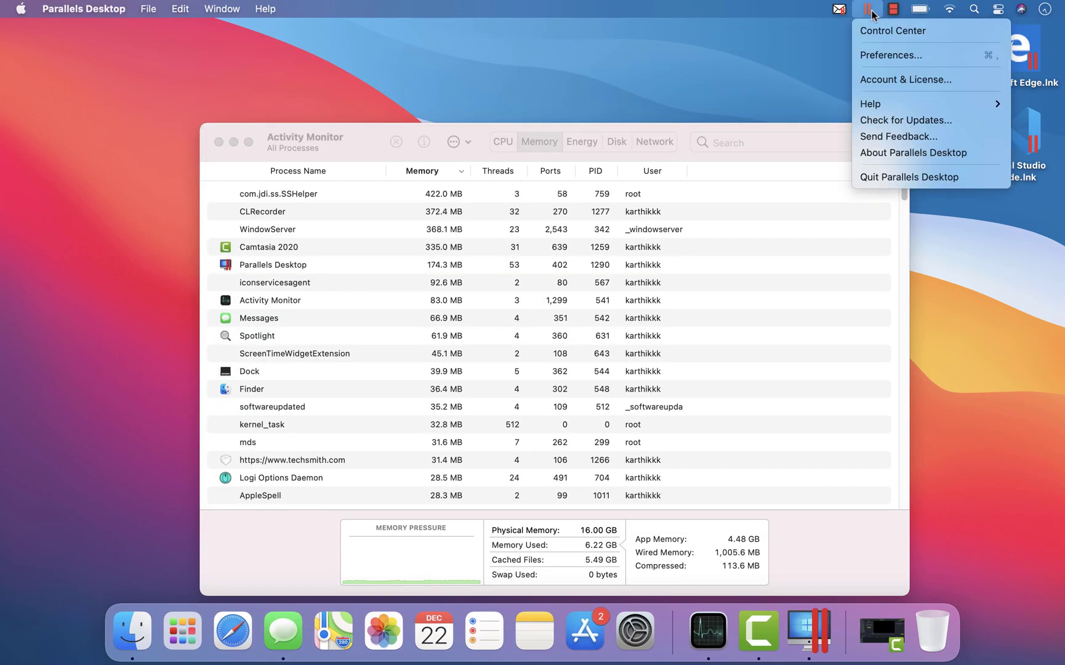
left_click(823, 79)
left_click(865, 11)
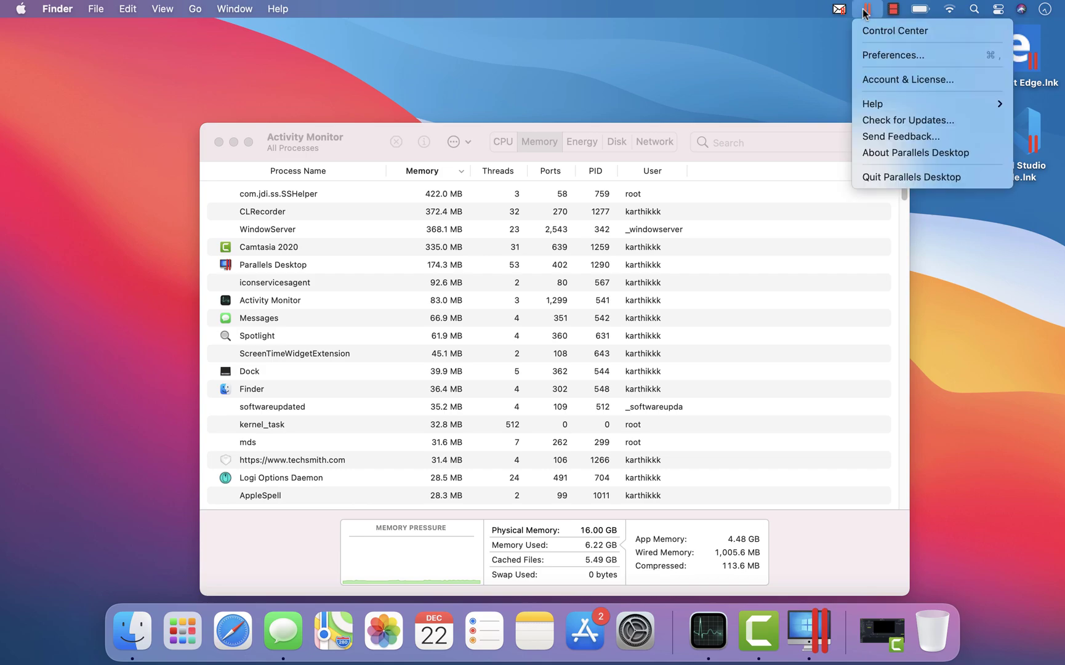
left_click(913, 179)
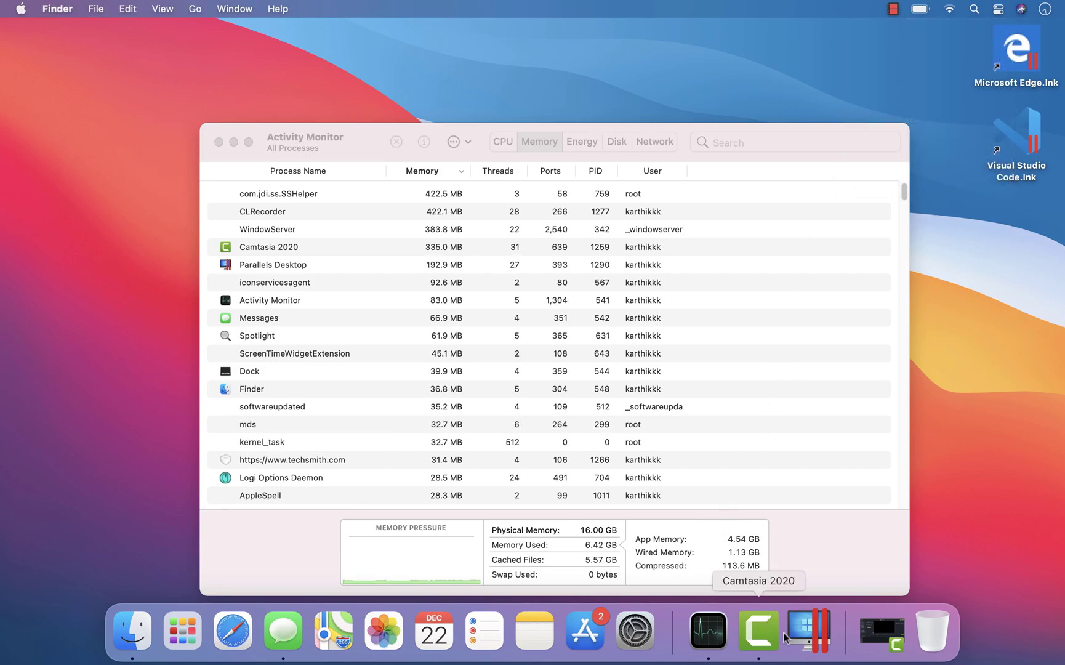
Step: Reopen Parallels Desktop, set the Windows 10 virtual machine's processors to 6, and close its configuration
left_click(798, 634)
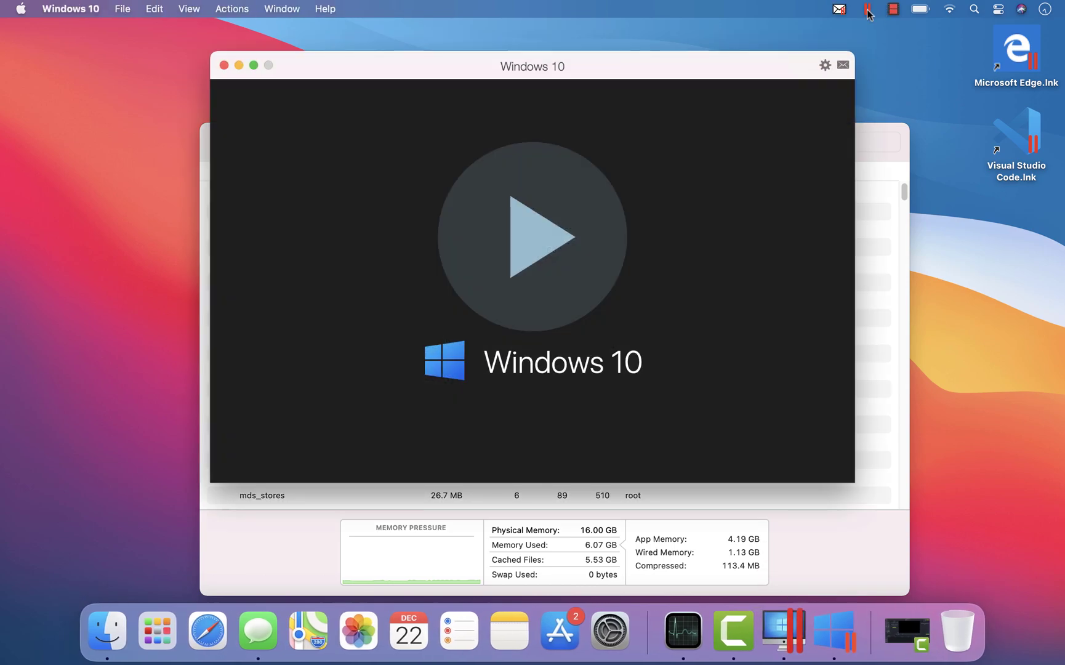
left_click(867, 9)
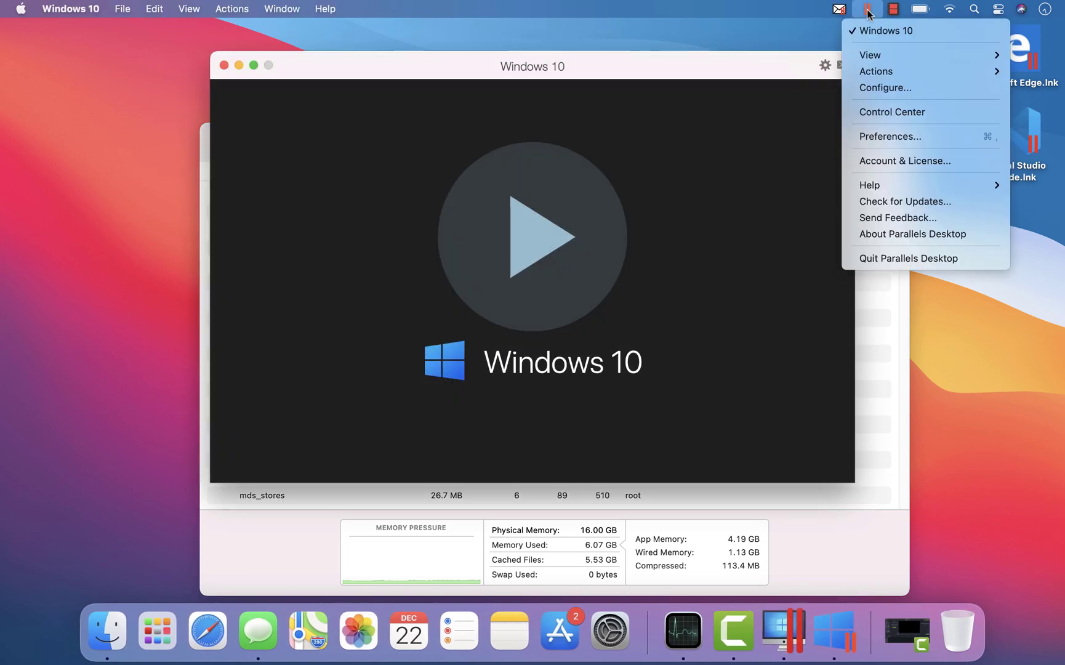
left_click(884, 87)
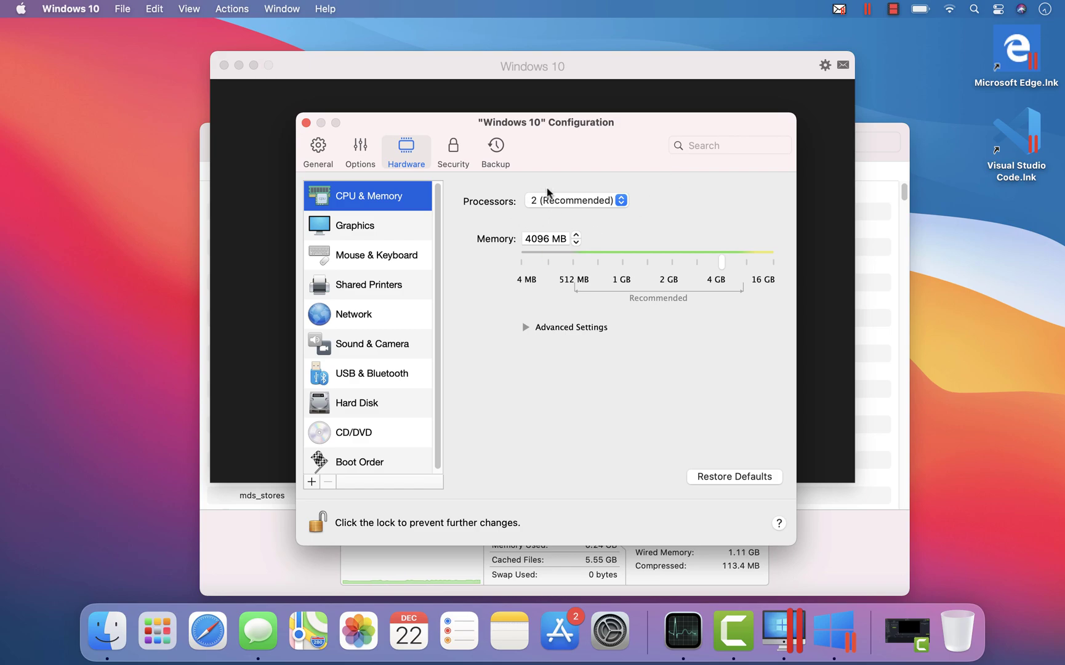
left_click(576, 202)
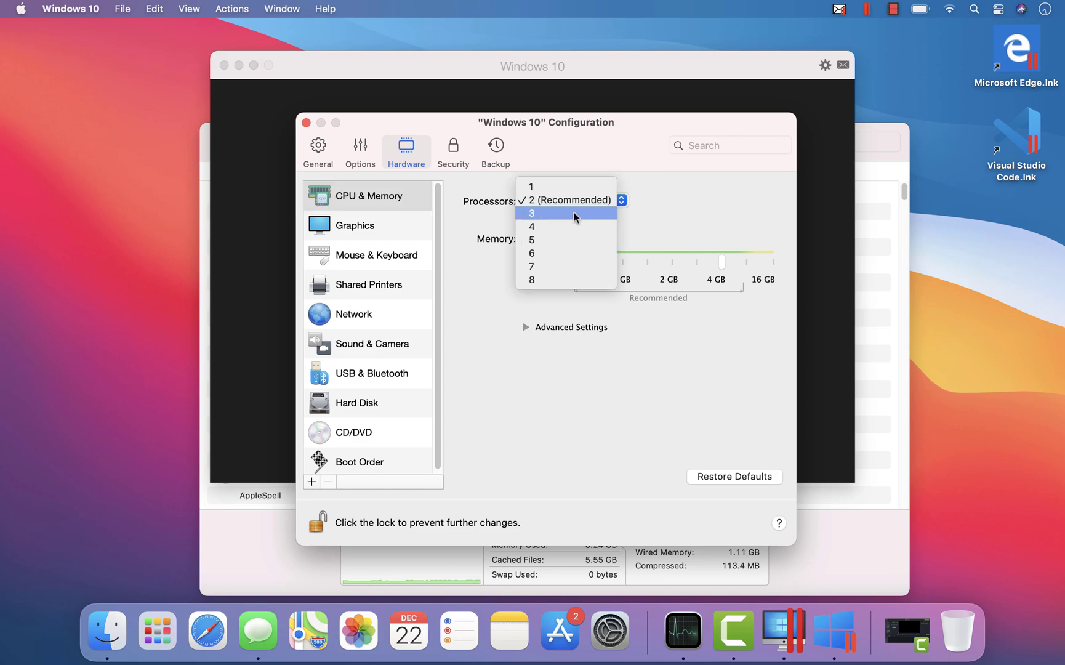
left_click(556, 260)
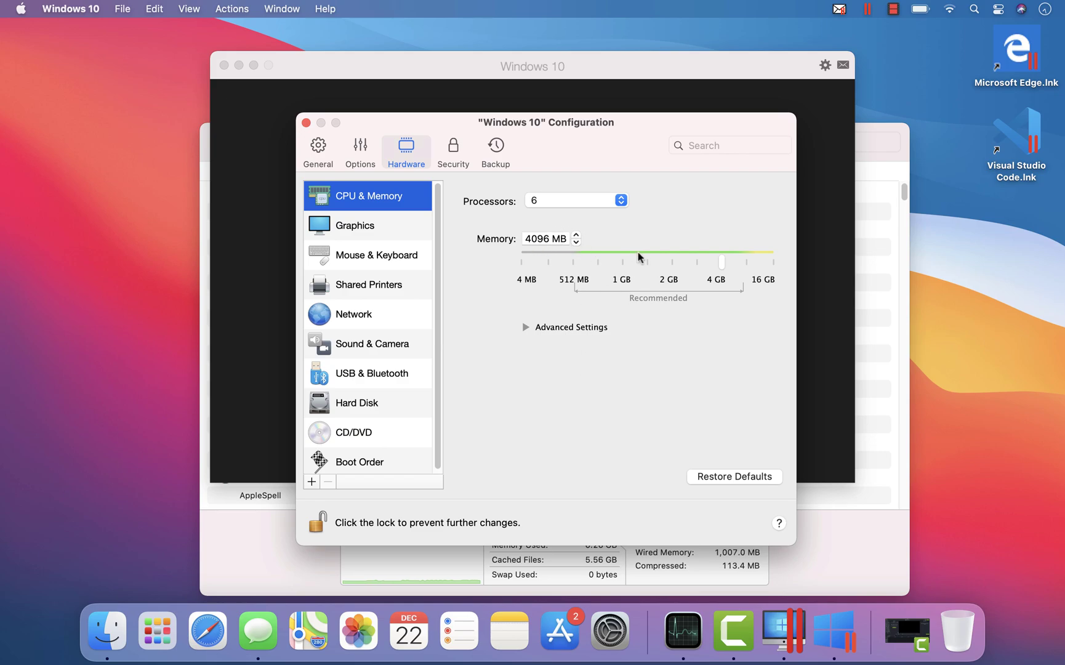
left_click(306, 123)
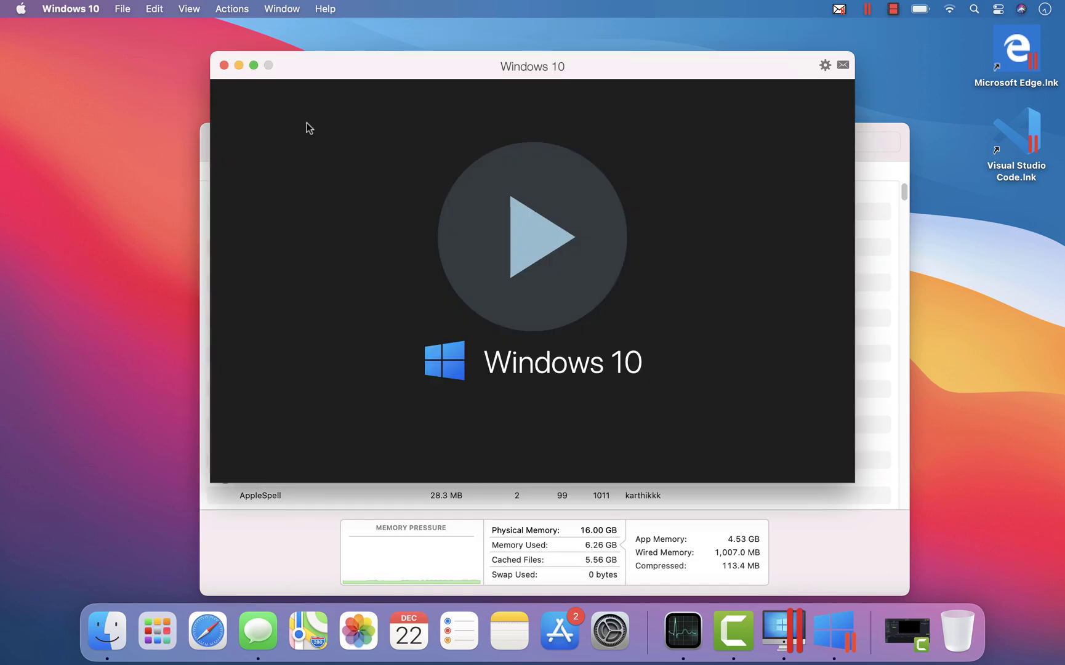
Step: Start the Windows 10 virtual machine and switch it to full screen
left_click(531, 229)
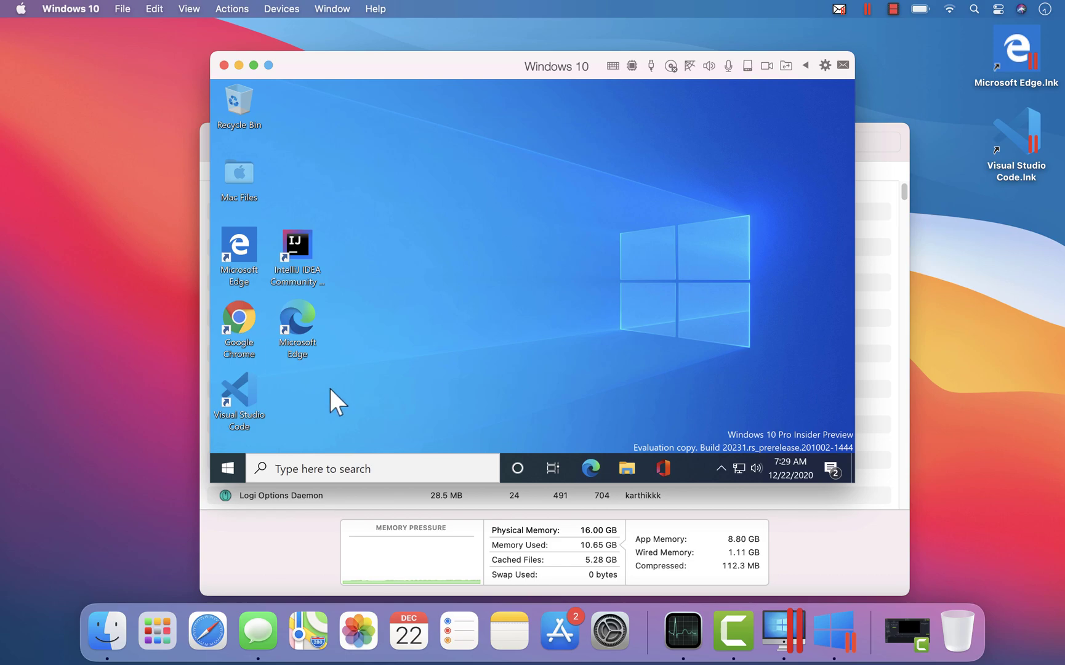
left_click(254, 65)
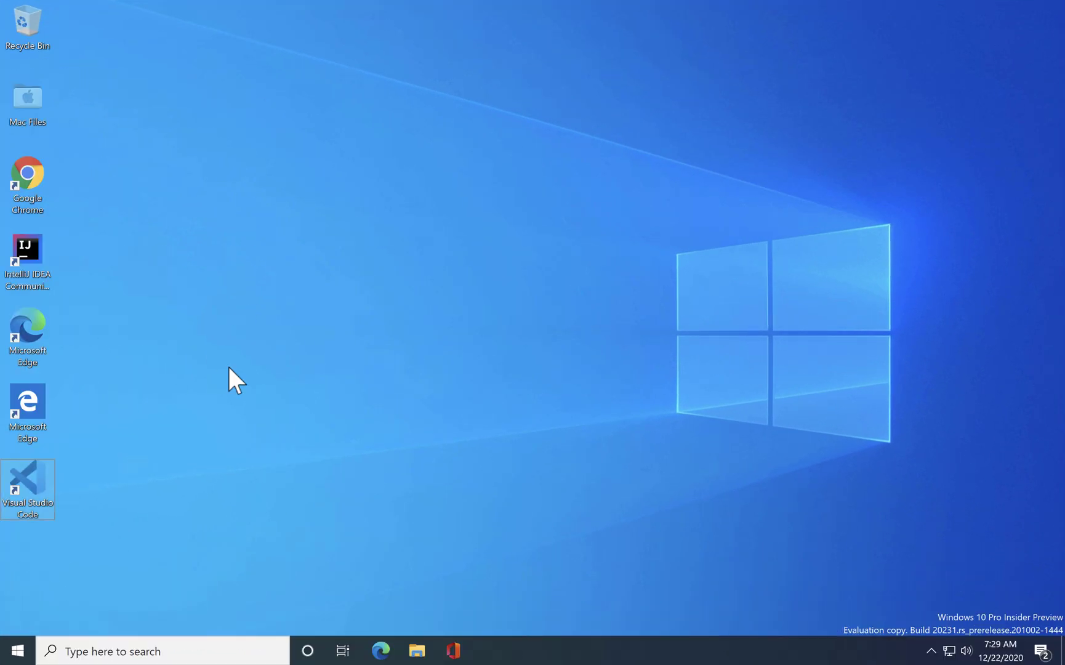
Step: Refresh the Windows desktop, then search for "visu" and launch Visual Studio 2019
right_click(227, 367)
left_click(208, 412)
left_click(83, 652)
type("visu")
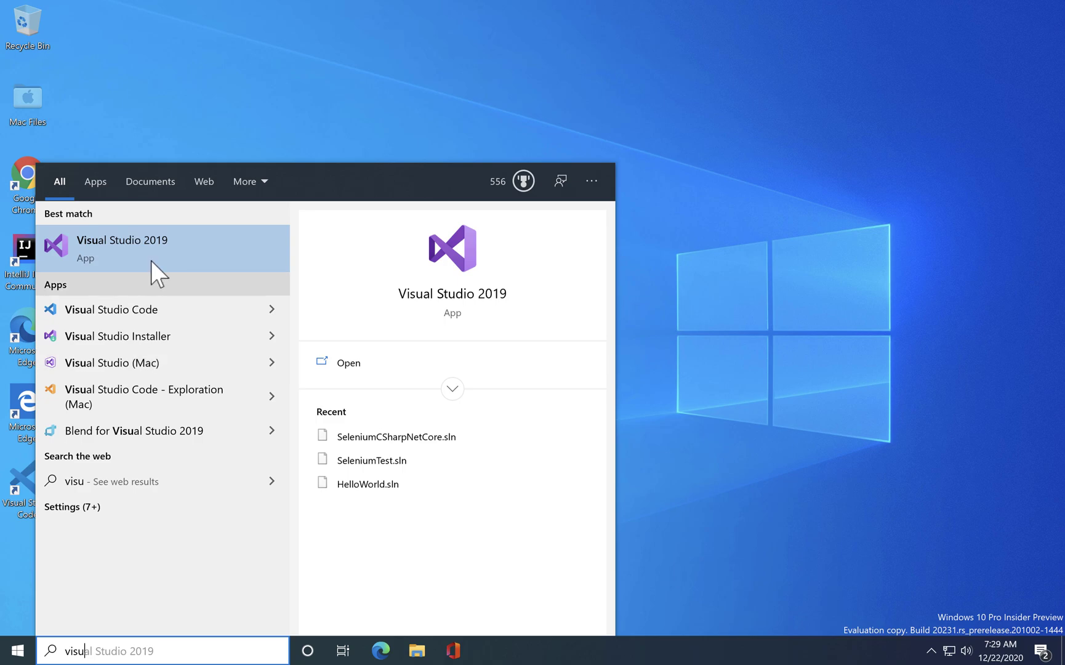
left_click(148, 255)
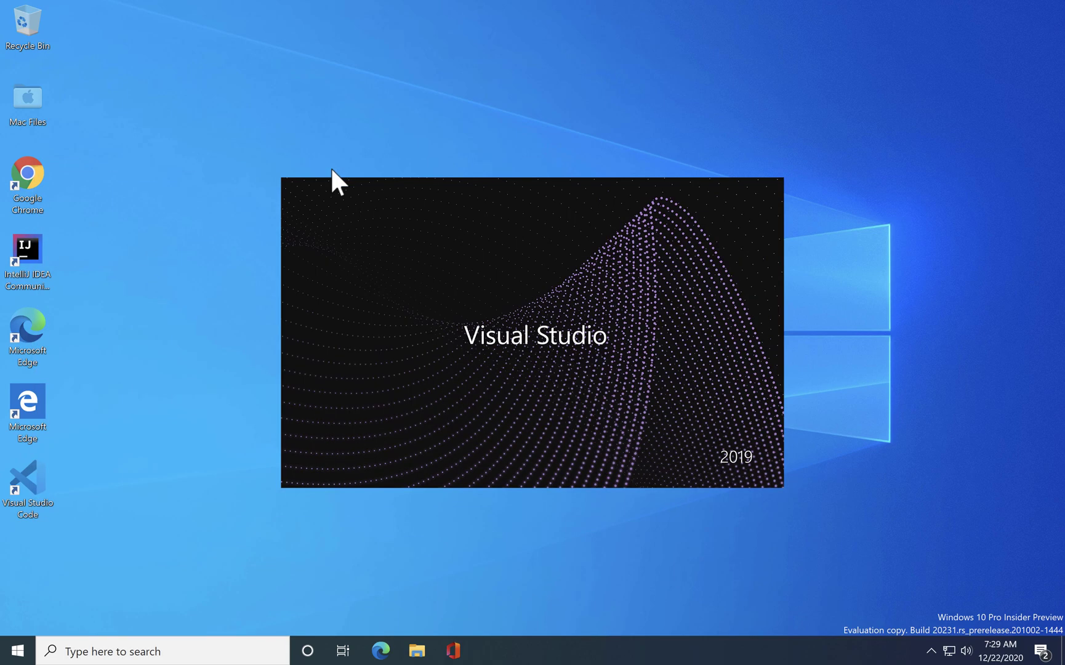
Step: Move the Visual Studio Code window near the middle of the desktop and launch Google Chrome
key("ctrl+Up")
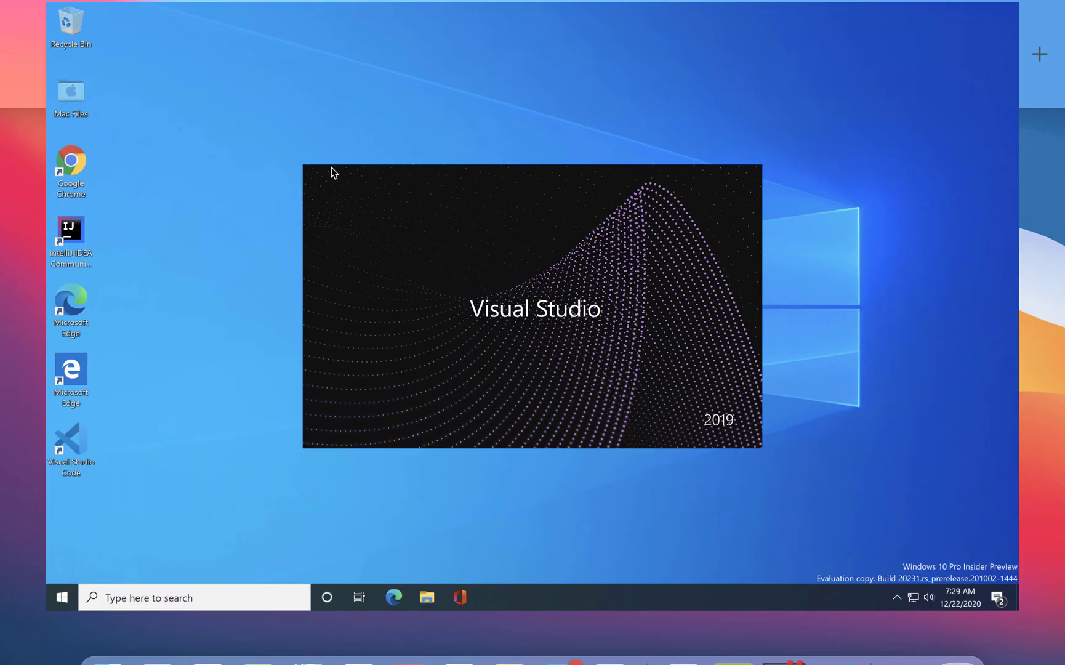
key("Escape")
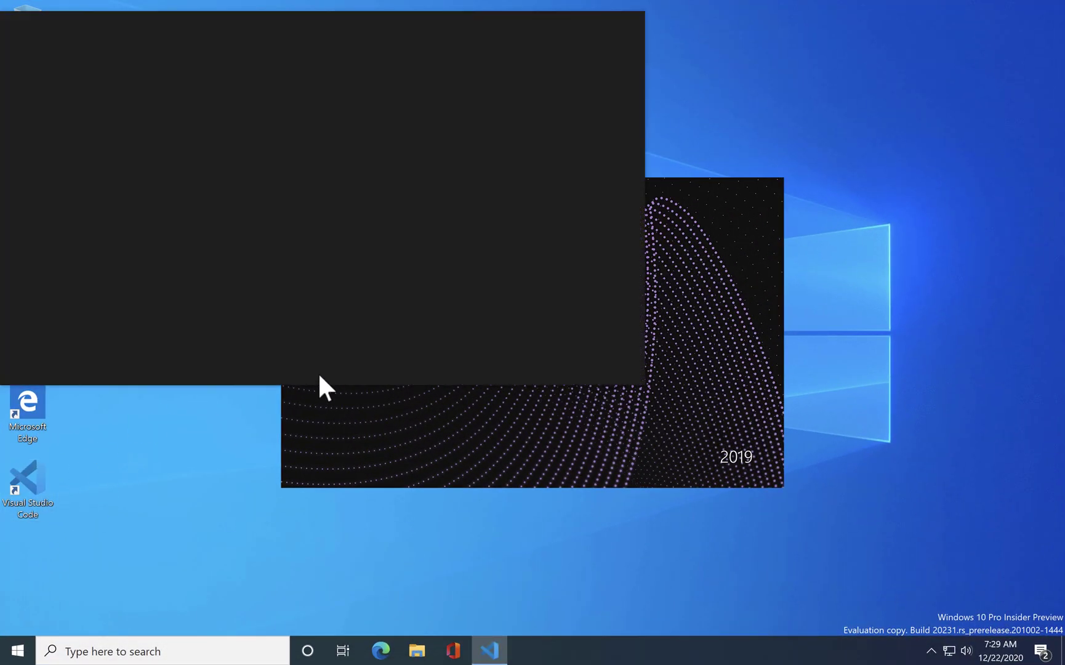
left_click_drag(333, 27, 758, 81)
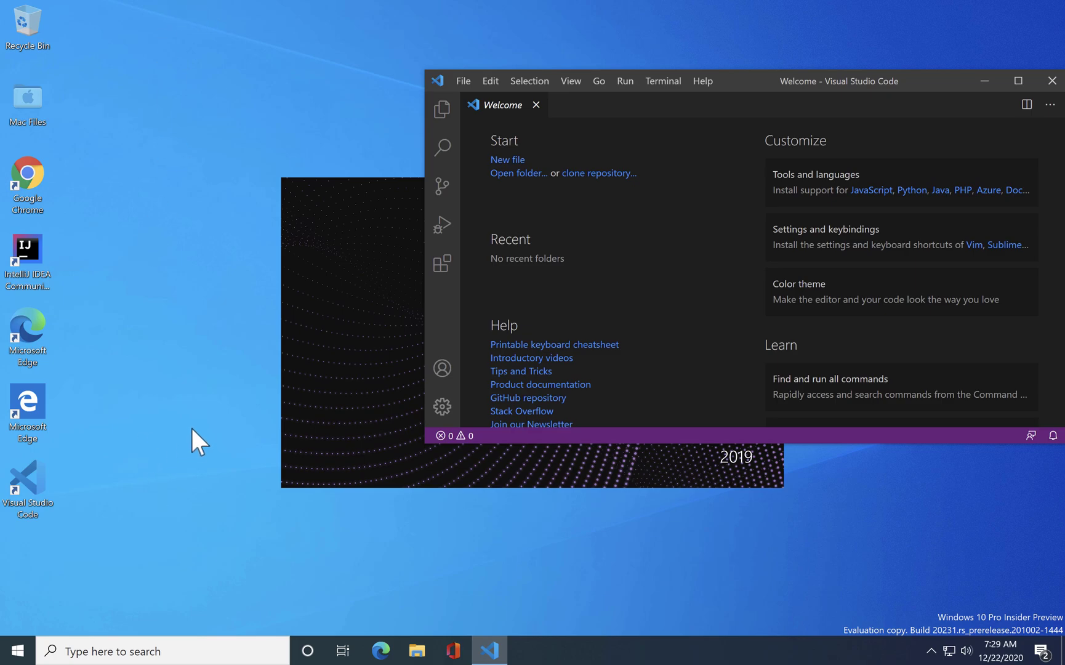
left_click_drag(756, 87, 552, 61)
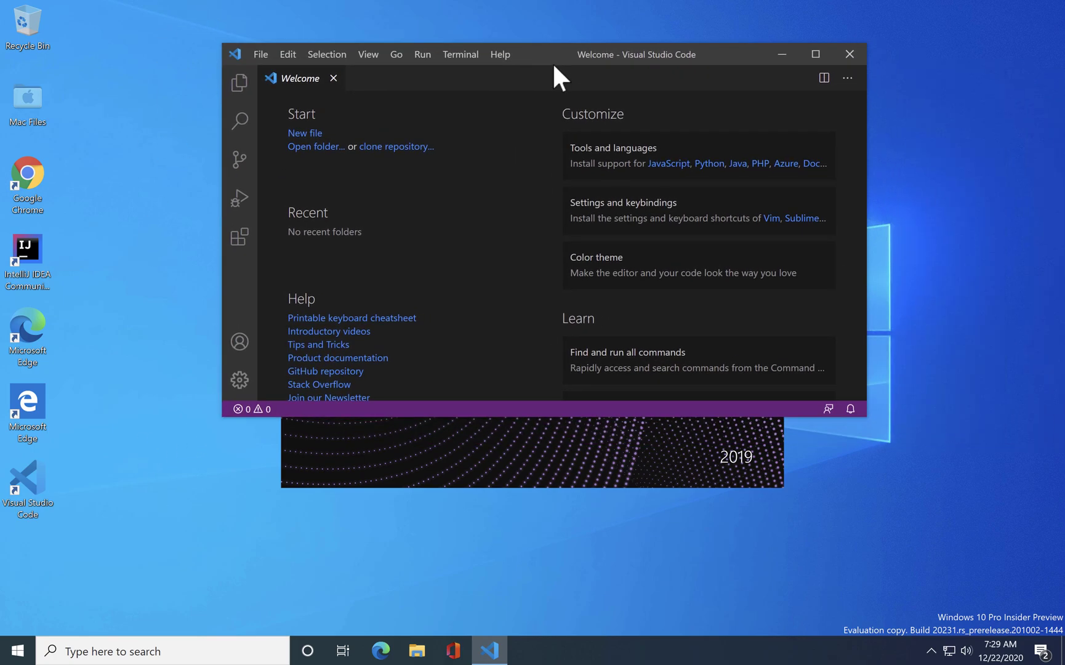
double_click(29, 185)
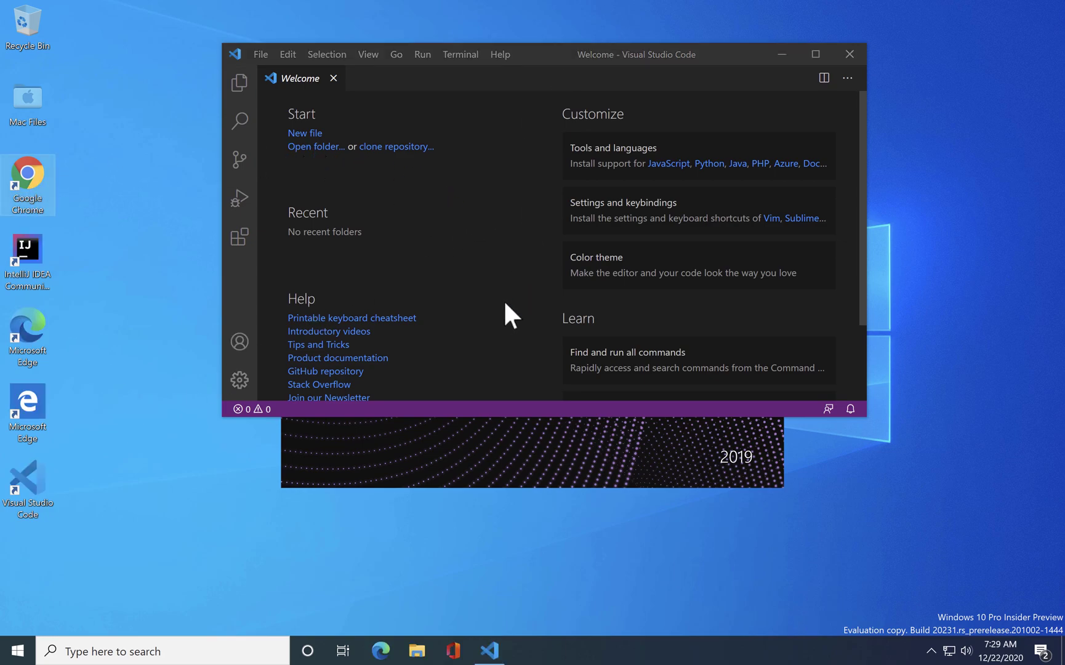
right_click(133, 289)
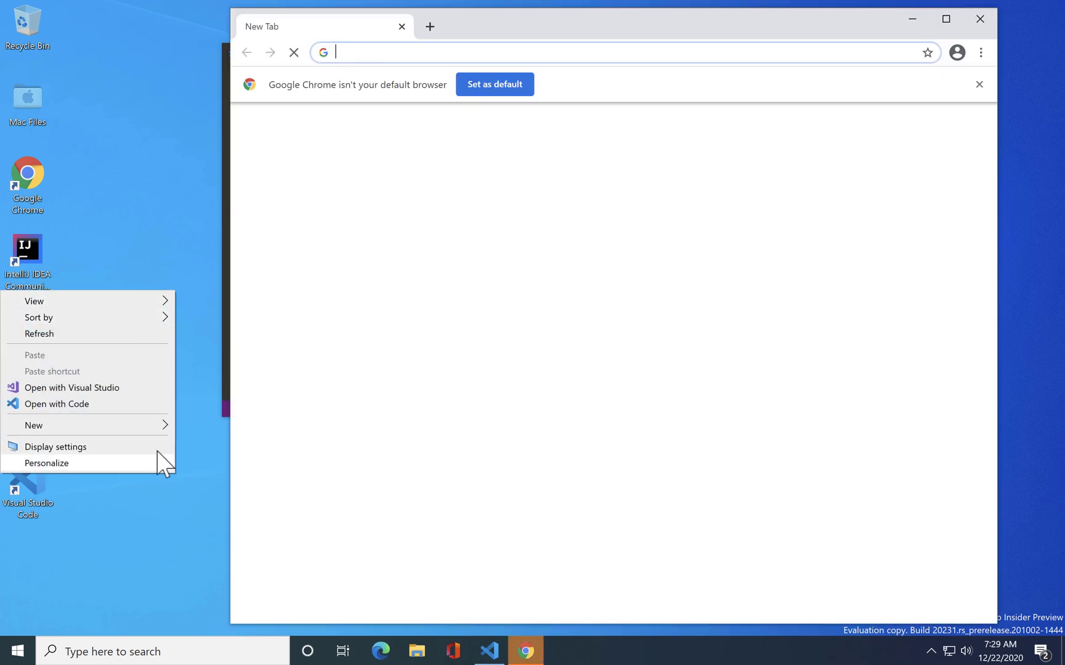
Step: Open Task Manager, examine the virtual machine's CPU performance graph, and close Task Manager
right_click(607, 650)
left_click(669, 579)
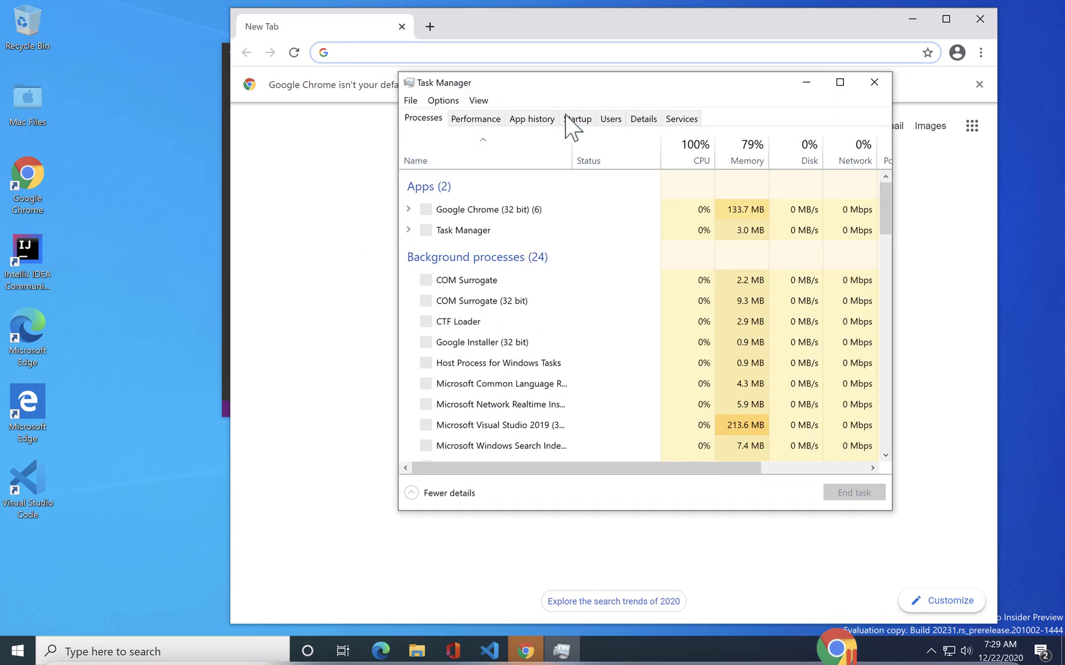
left_click(496, 121)
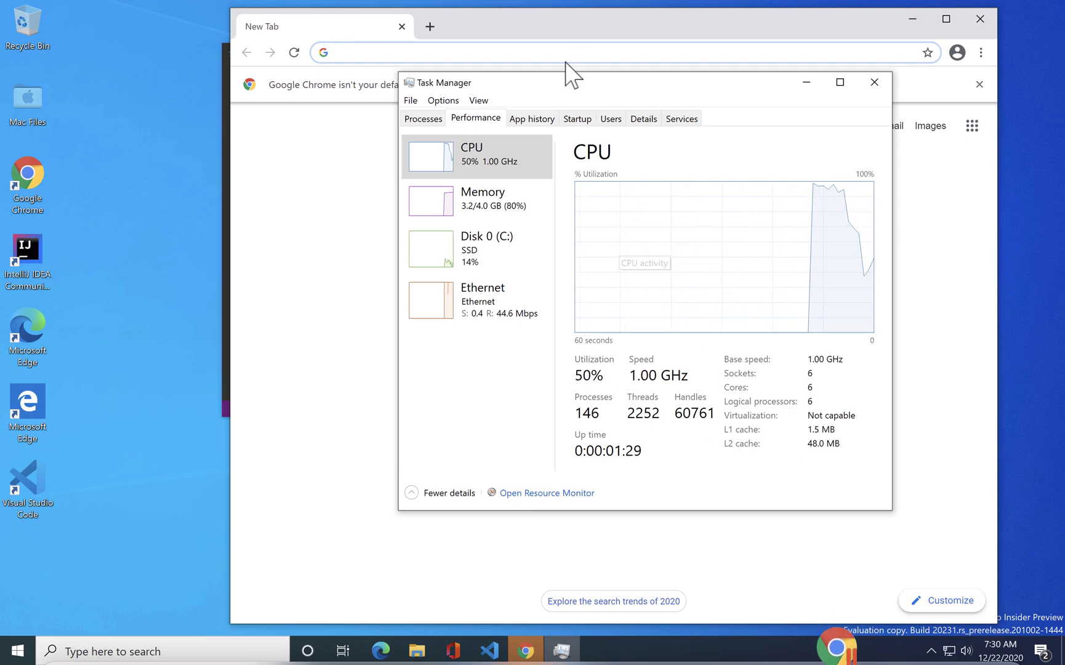
left_click(873, 83)
Step: Bring the Visual Studio 2019 start window in front of Chrome and launch Calculator
left_click(681, 58)
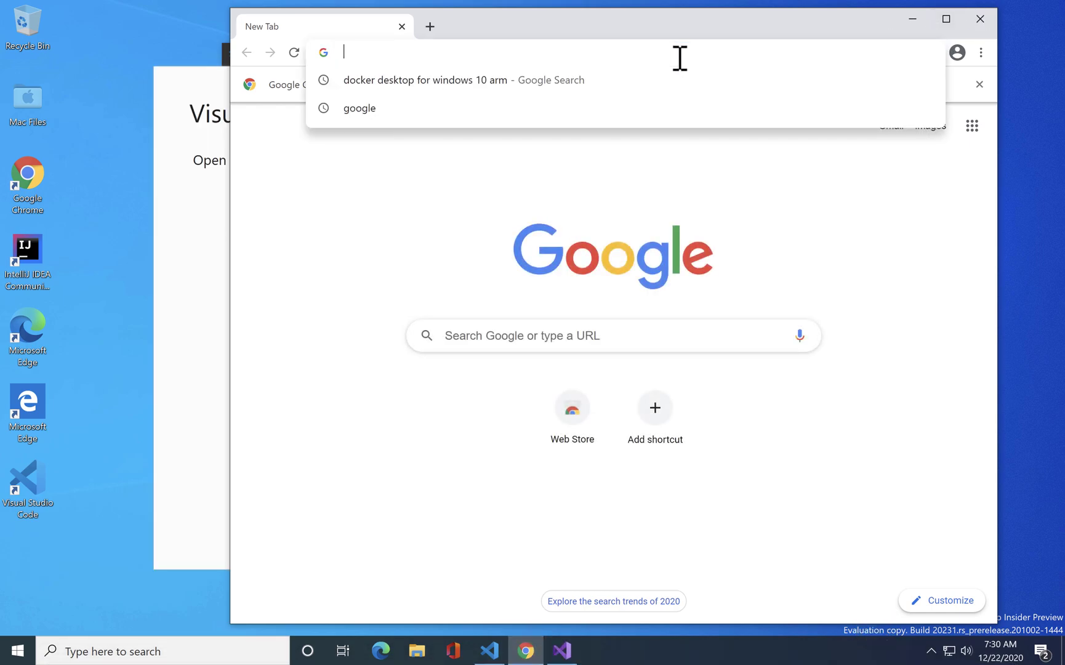
left_click(209, 231)
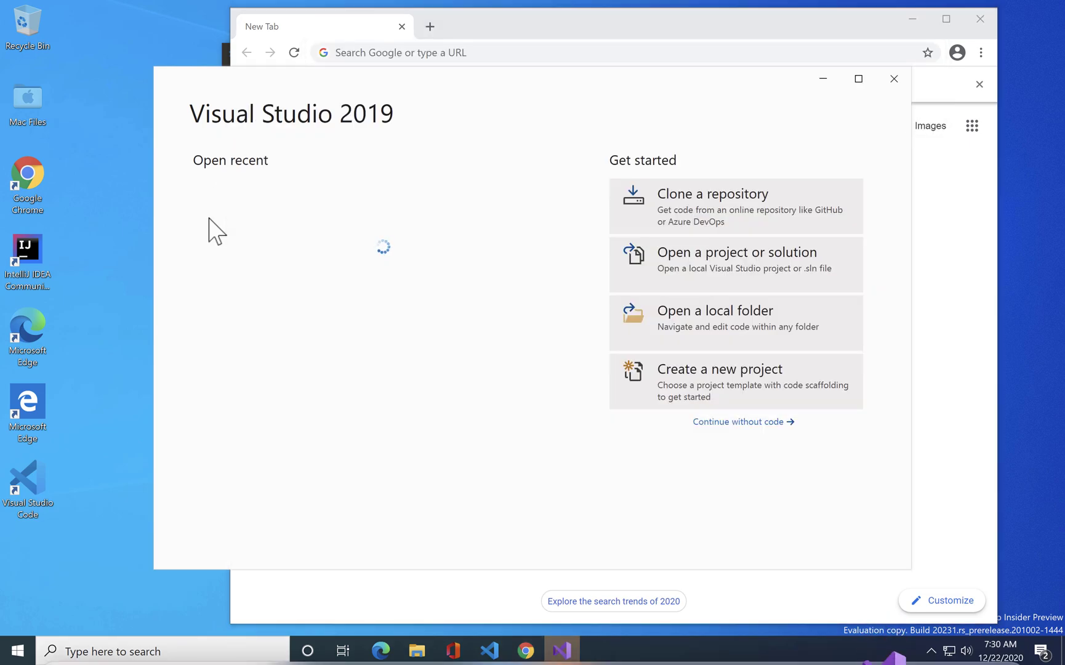
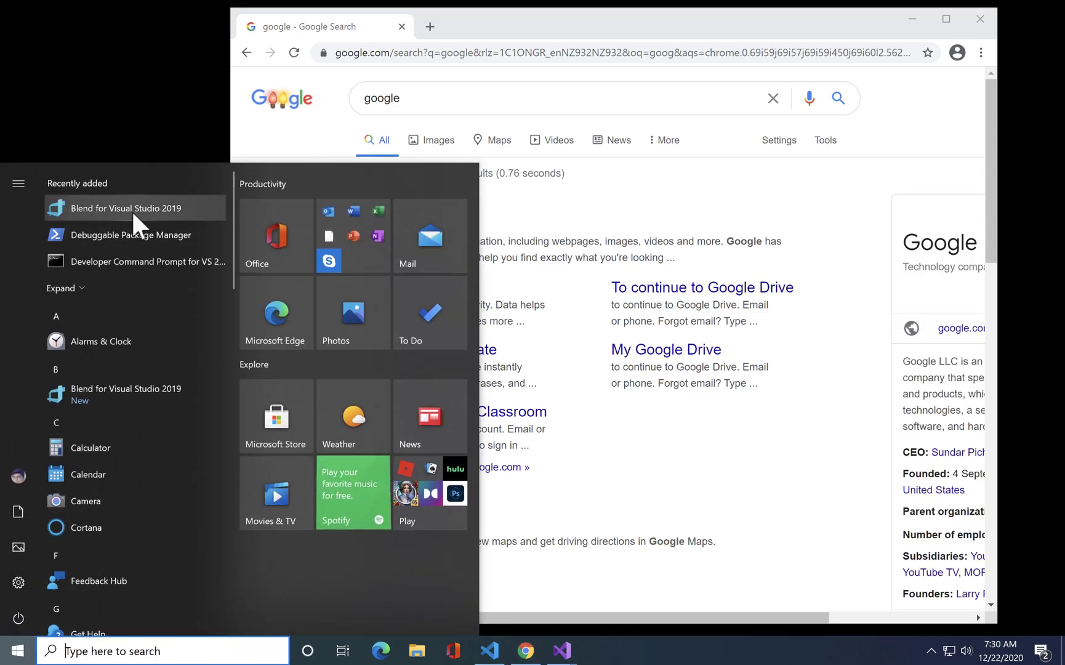
left_click(119, 452)
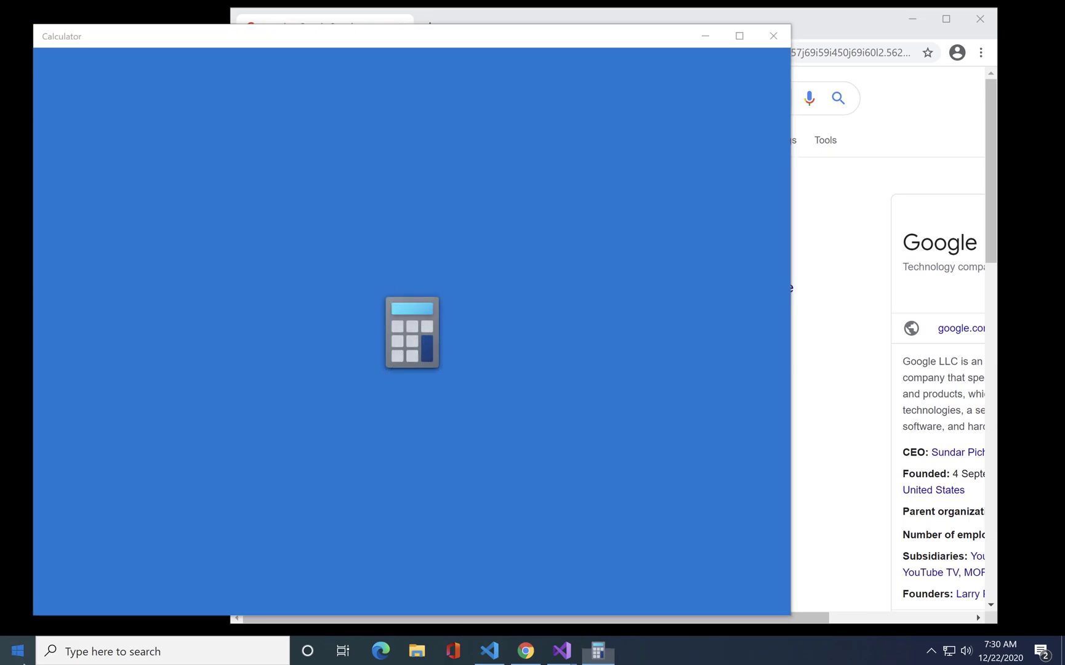
left_click(18, 651)
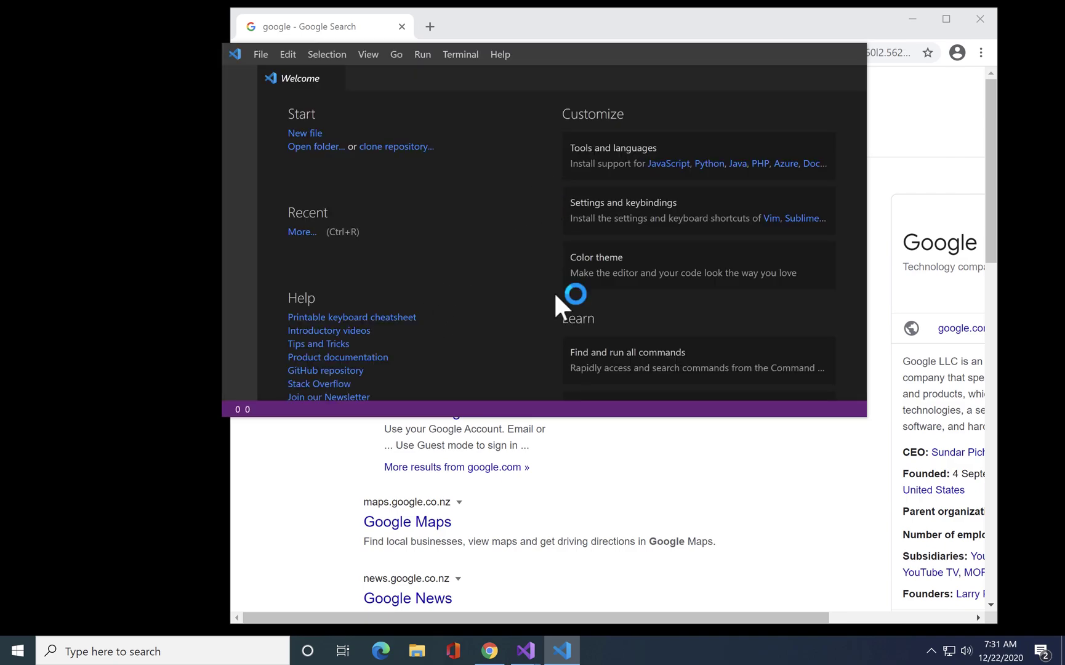
Step: Close all Visual Studio 2019 windows
mouse_move(528, 629)
left_click(599, 585)
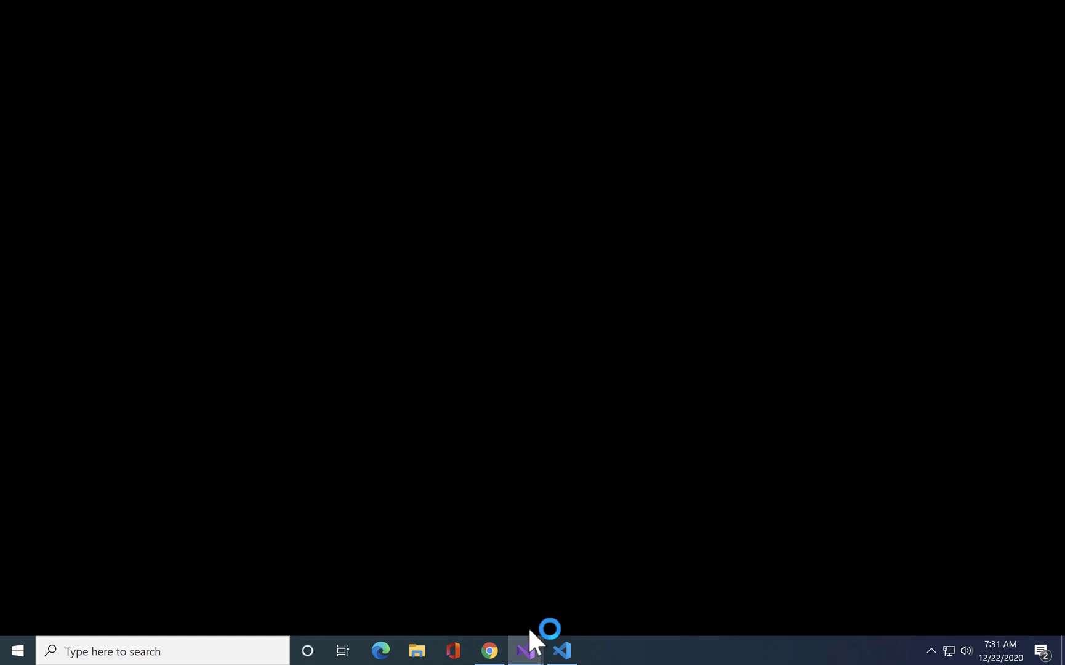
right_click(526, 650)
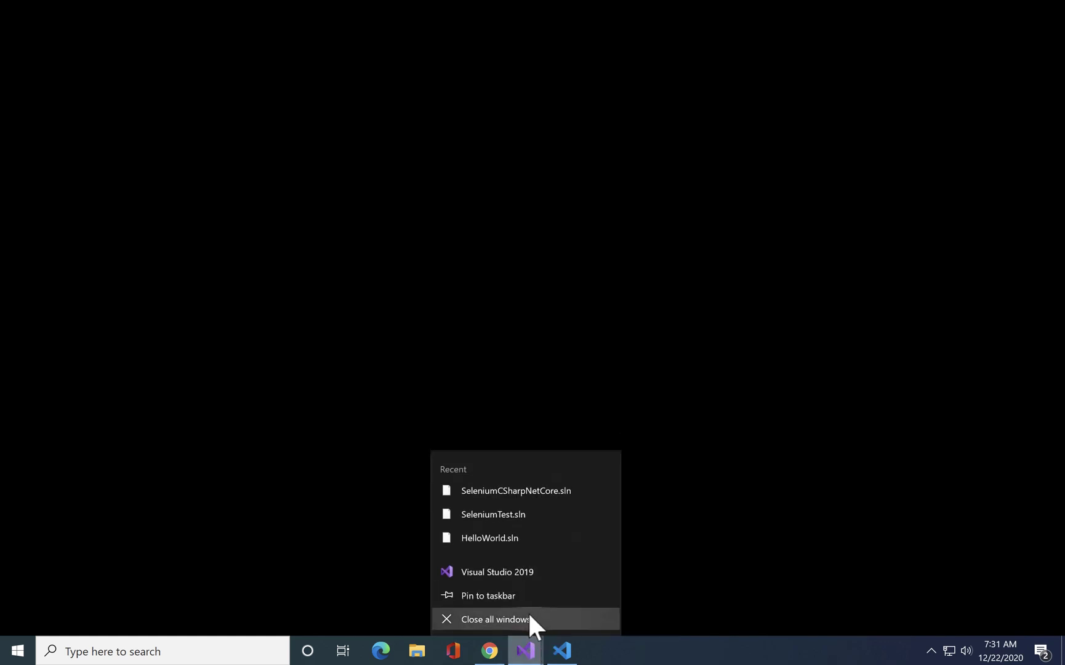
left_click(533, 619)
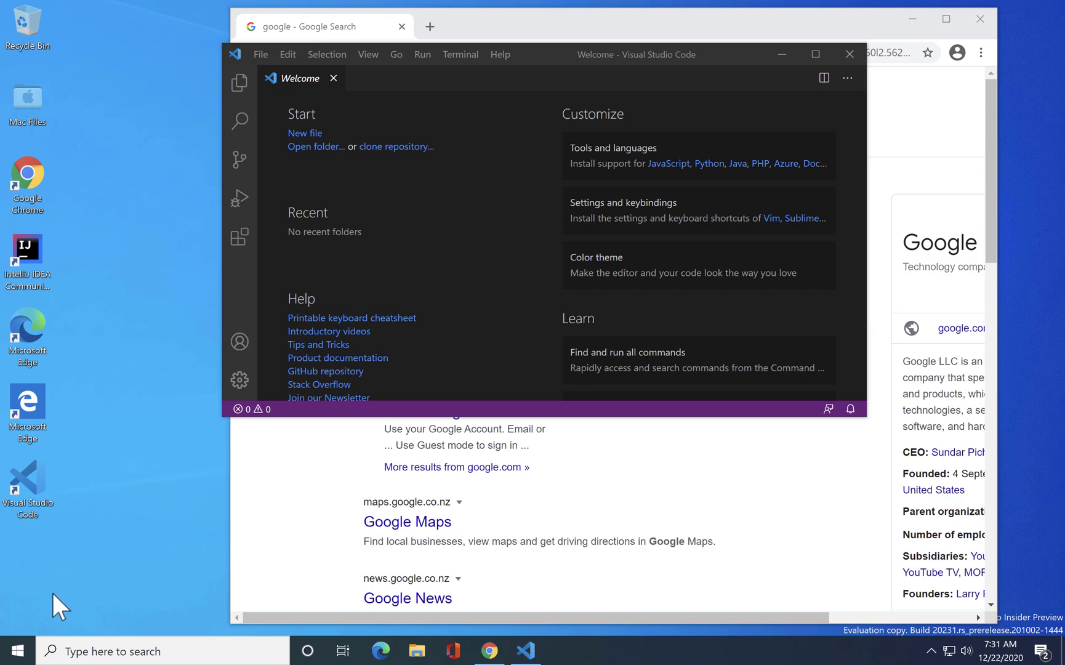
Step: Search for "visu" and relaunch Visual Studio 2019
left_click(18, 651)
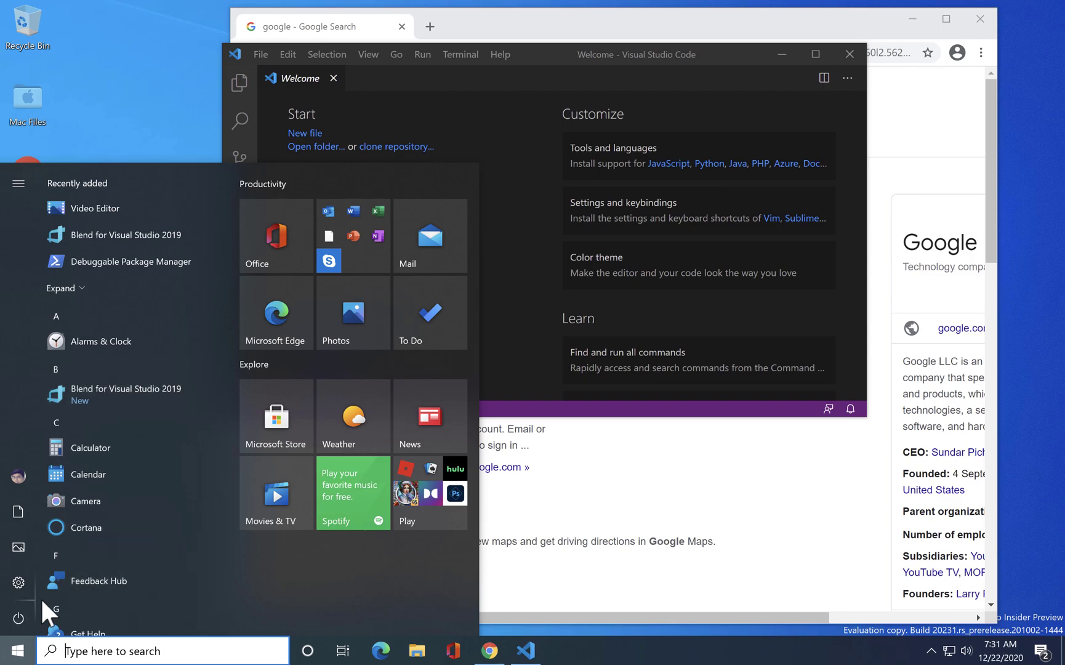
left_click(73, 644)
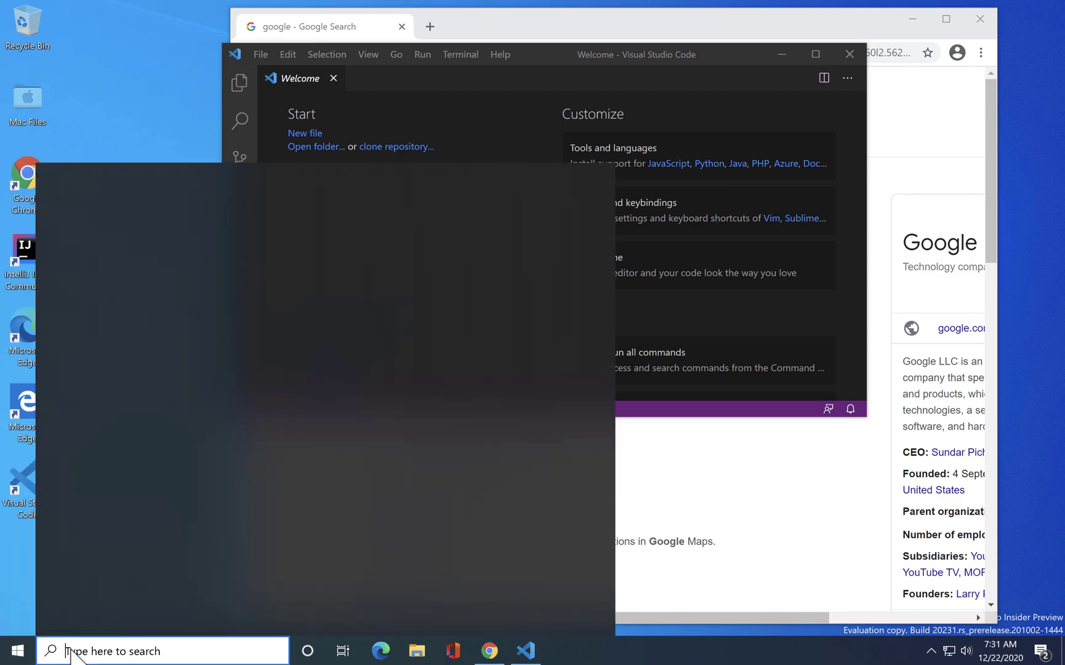
type("visu")
left_click(198, 243)
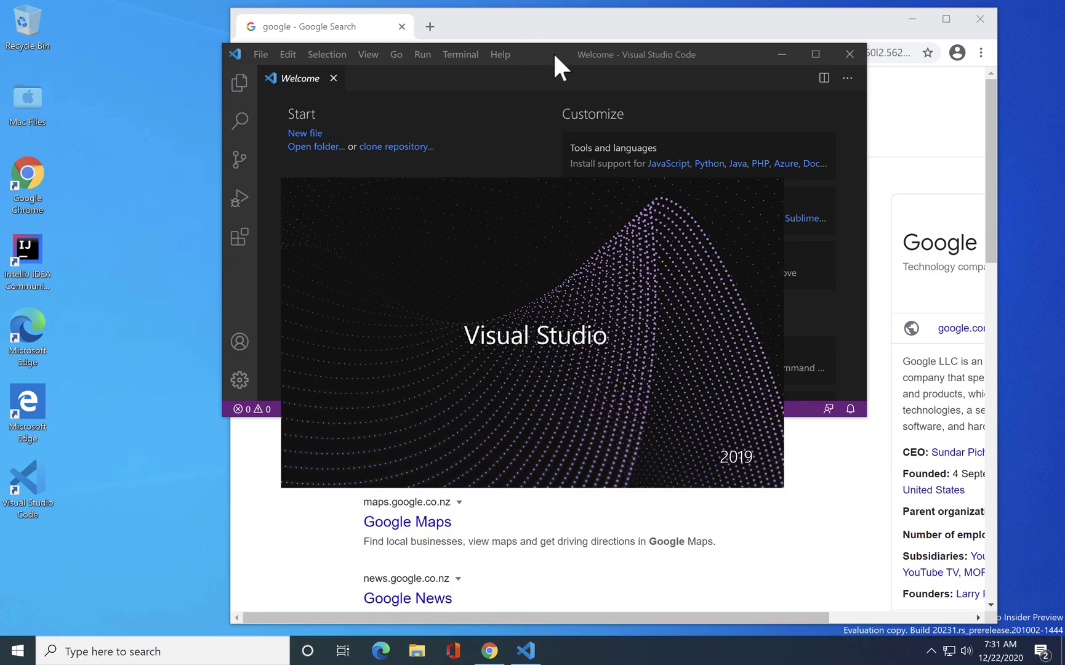
Step: Shift the Visual Studio Code window slightly and open the recent SeleniumCSharpNetCore solution in Visual Studio 2019
mouse_move(552, 52)
left_mouse_down()
mouse_move(503, 92)
mouse_move(534, 31)
mouse_move(520, 67)
left_mouse_up()
left_click(497, 442)
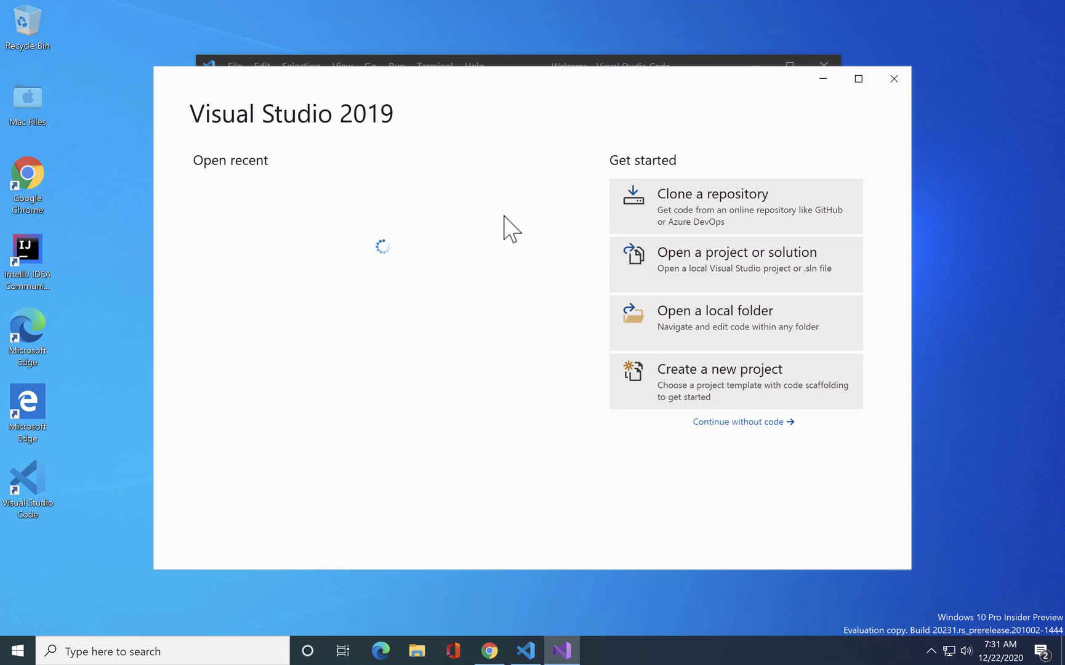
left_click(380, 276)
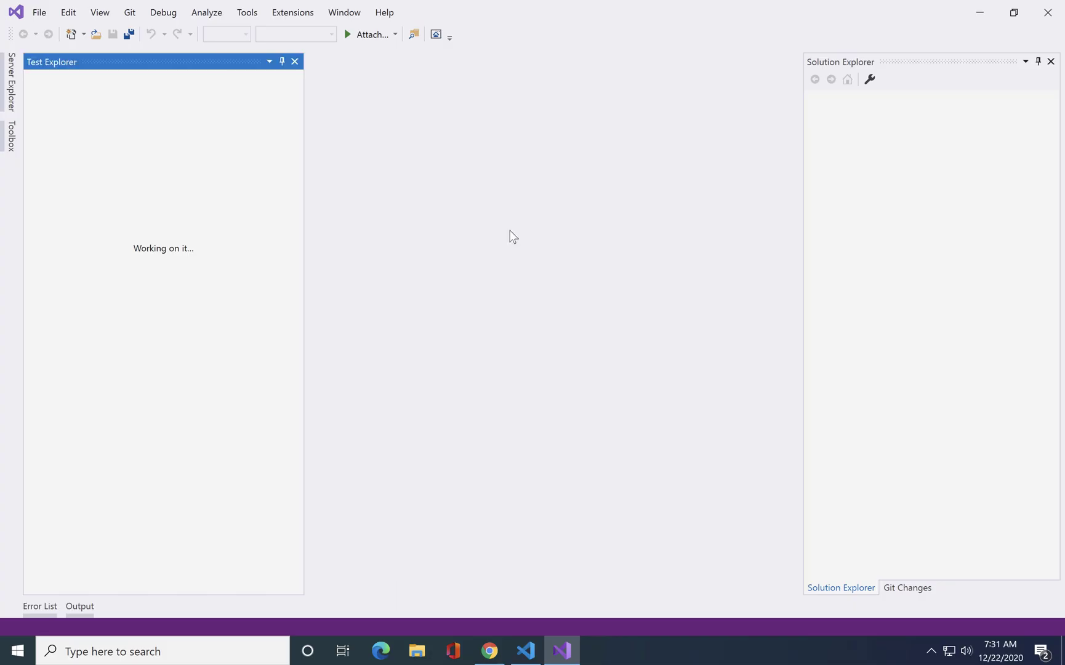
Step: Switch to the Mac desktop, check the Windows 10 virtual machine's CPU and memory configuration in Parallels Desktop, and close it
key("ctrl+Left")
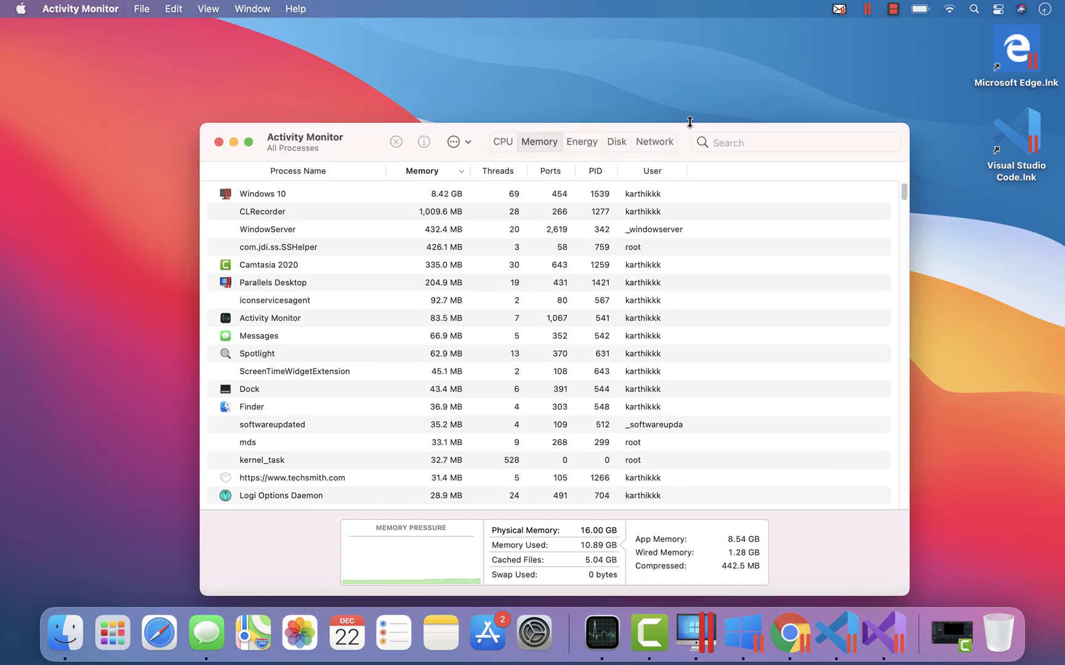
left_click(868, 9)
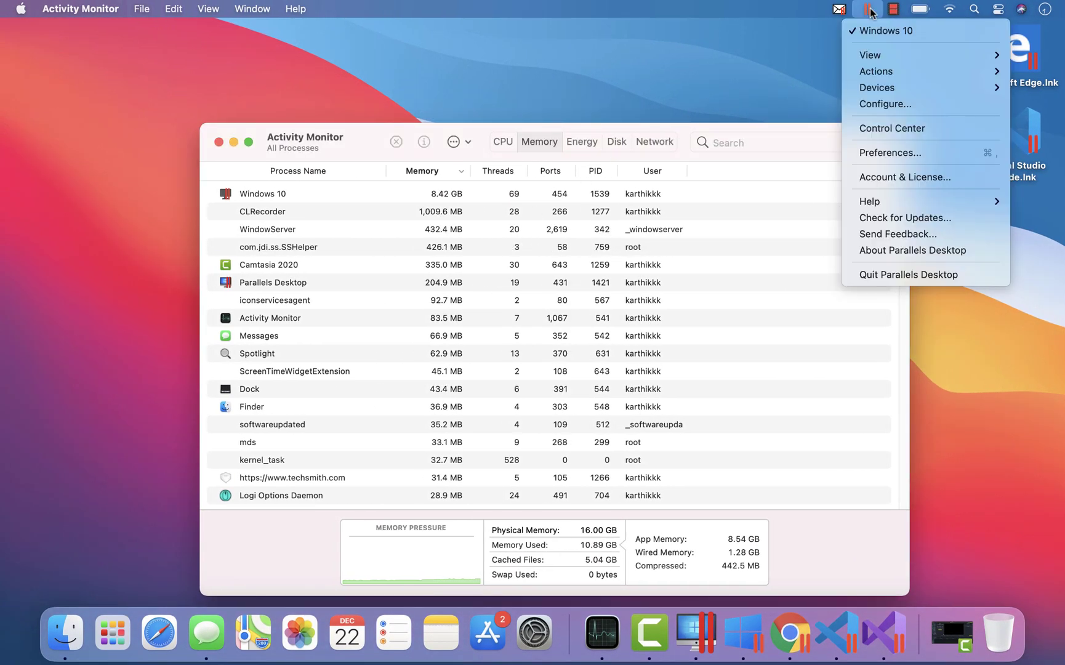
left_click(878, 104)
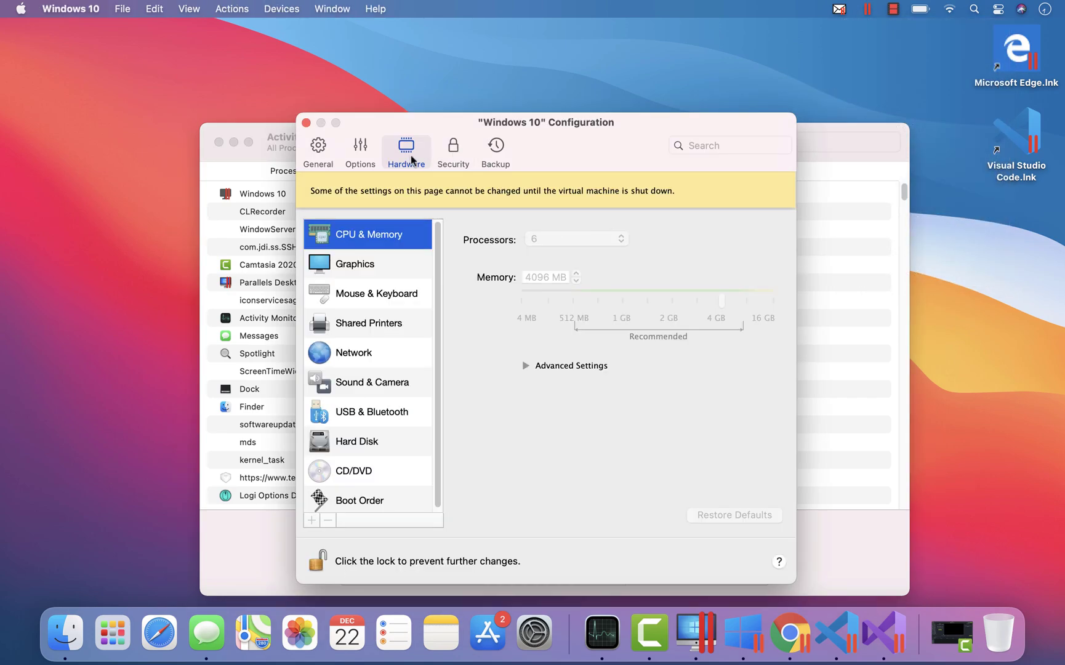
left_click(306, 123)
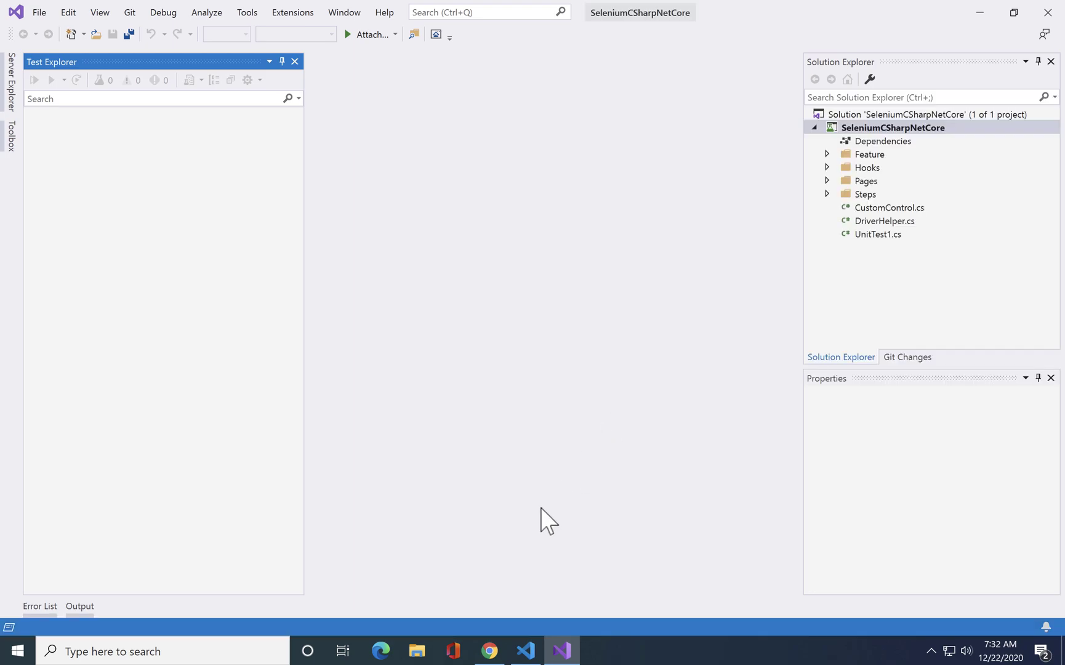
Step: Minimize the Visual Studio 2019 window in Windows 10
left_click(983, 15)
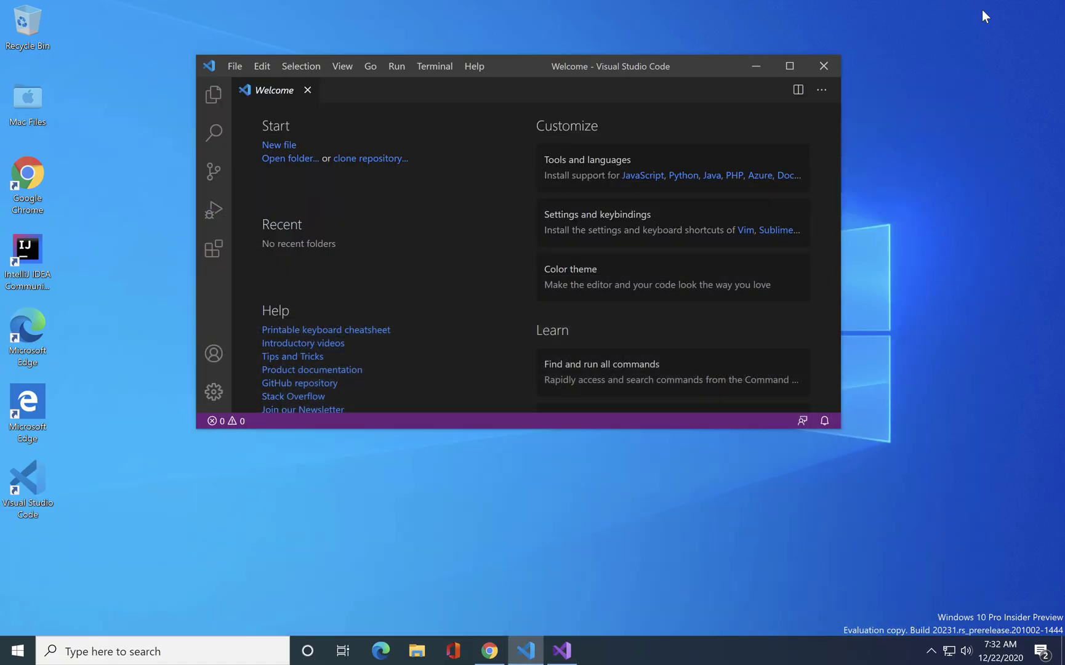